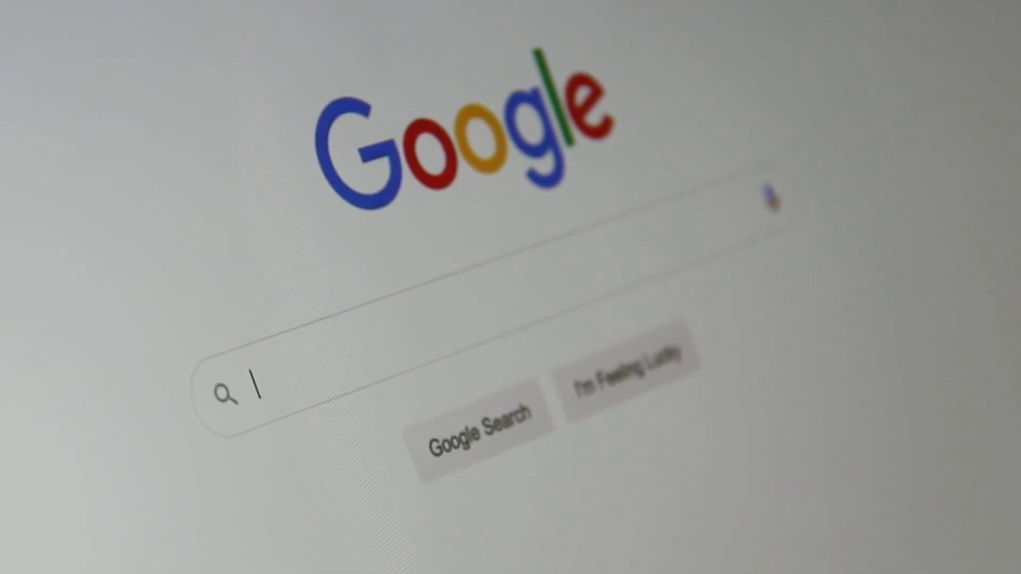
# - Type 'Search Engine Optimizati' into the Google search box
pyautogui.write('Search Engin')
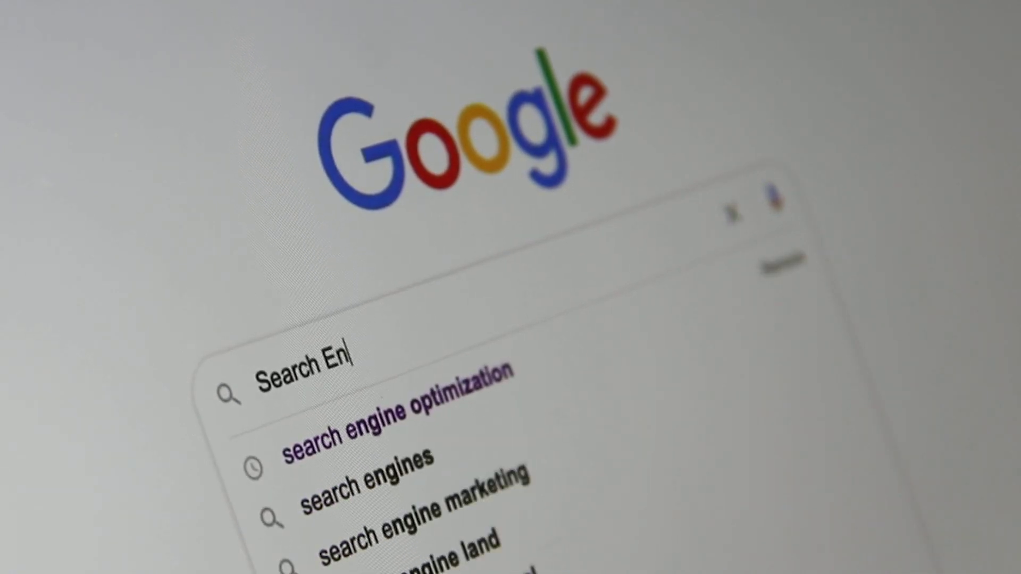
pyautogui.write('e Optimi')
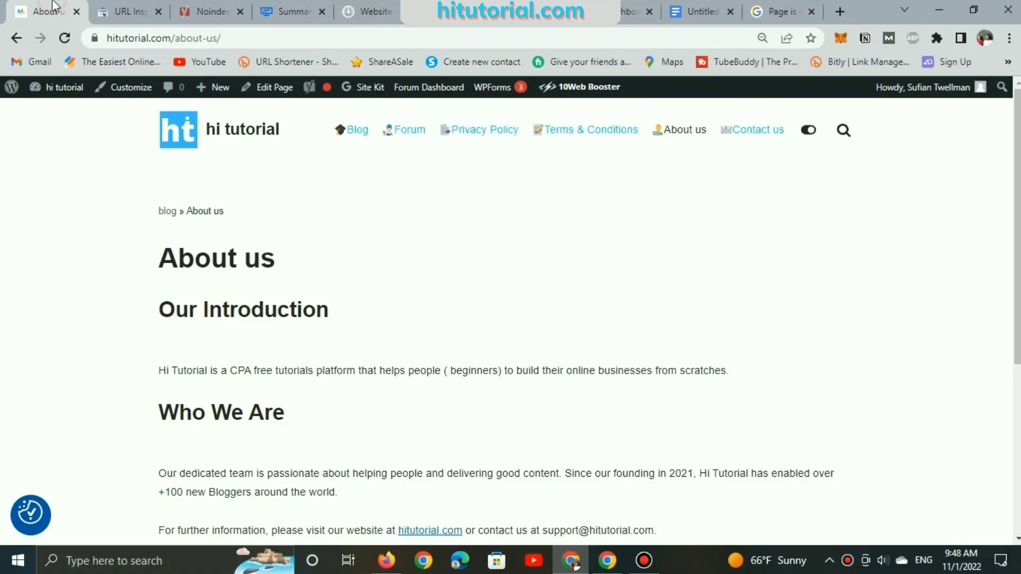
# - Copy the About us page address from the browser address bar
pyautogui.click(249, 38)
pyautogui.rightClick(250, 38)
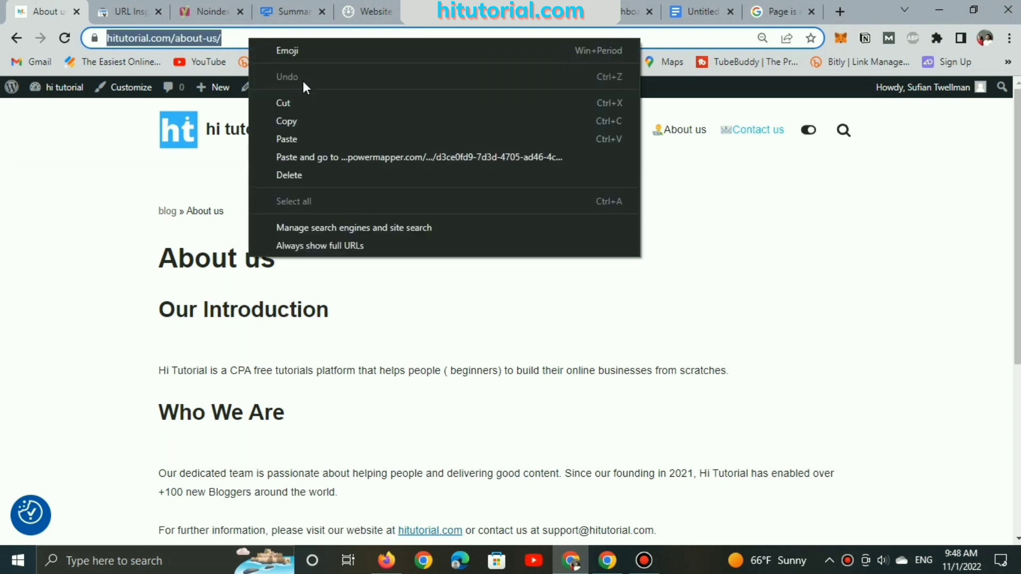
pyautogui.click(310, 122)
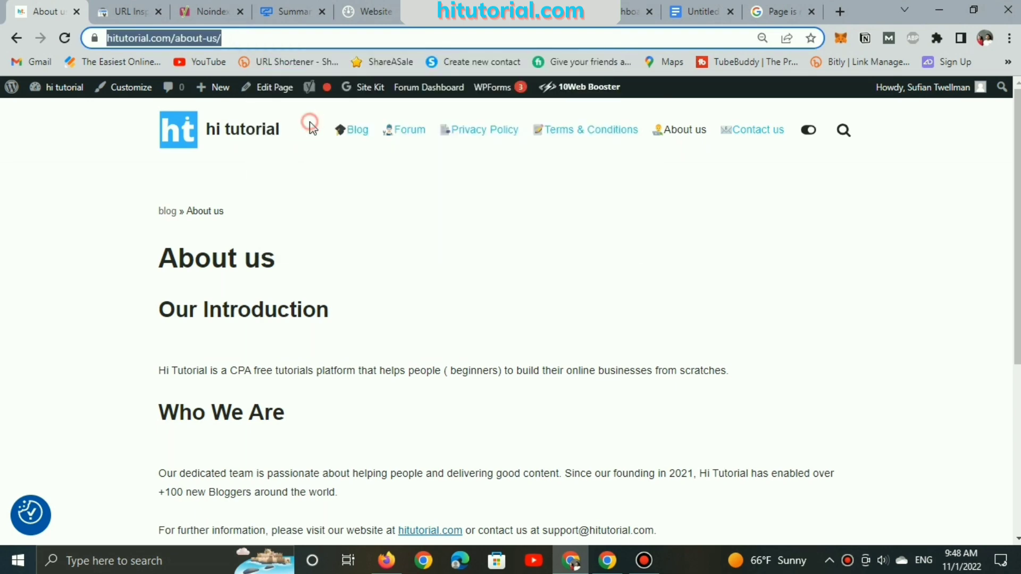
# - In the other Google window, replace the query with site: plus the pasted About us URL
pyautogui.click(608, 561)
pyautogui.click(196, 88)
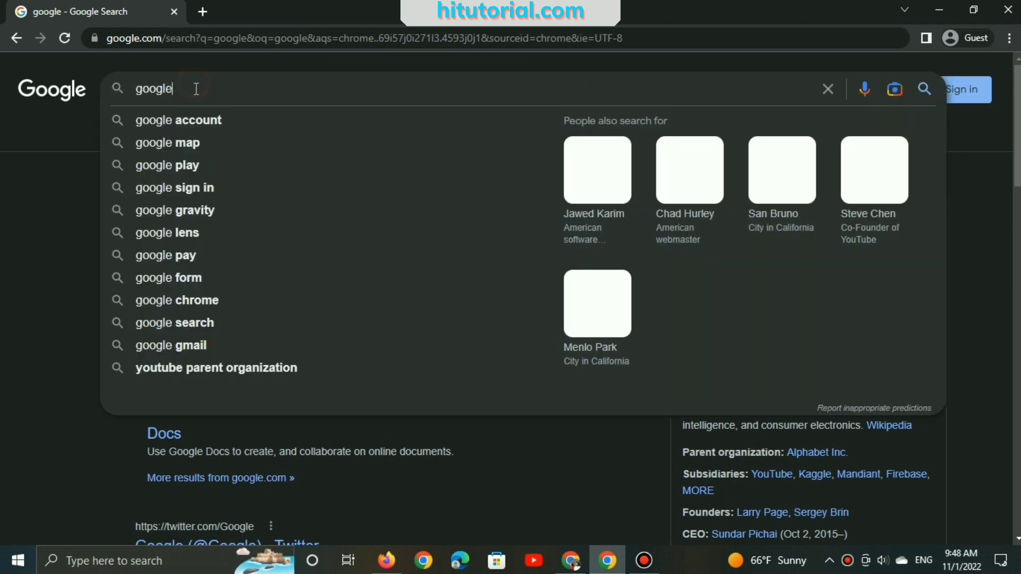
pyautogui.moveTo(196, 88); pyautogui.dragTo(145, 91)
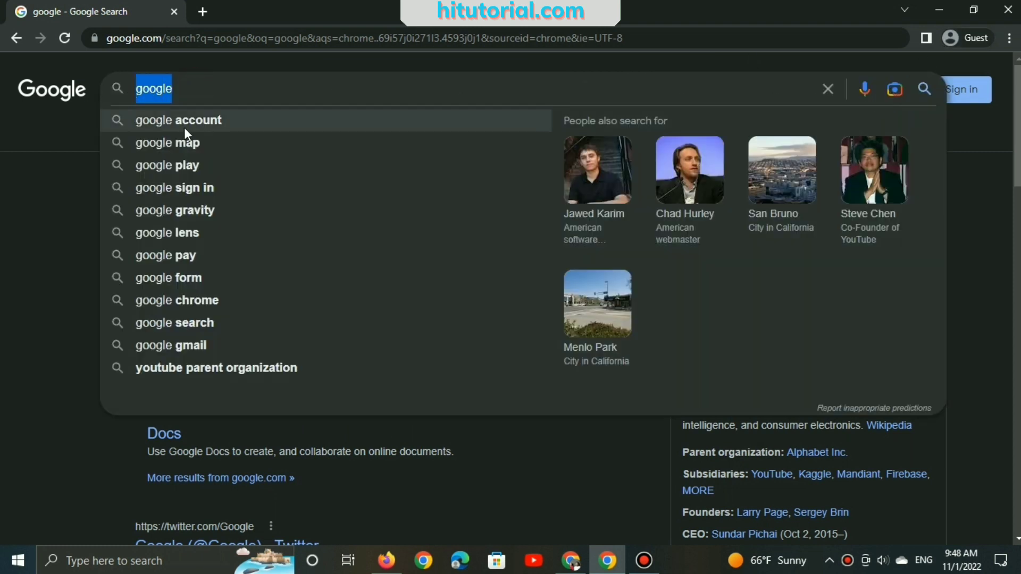
pyautogui.write('site')
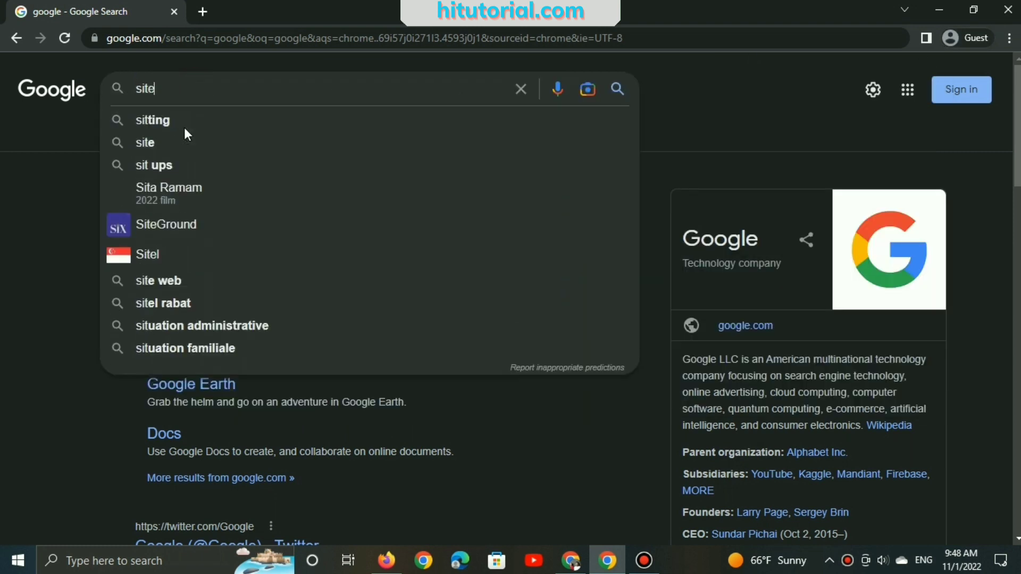
pyautogui.write('"')
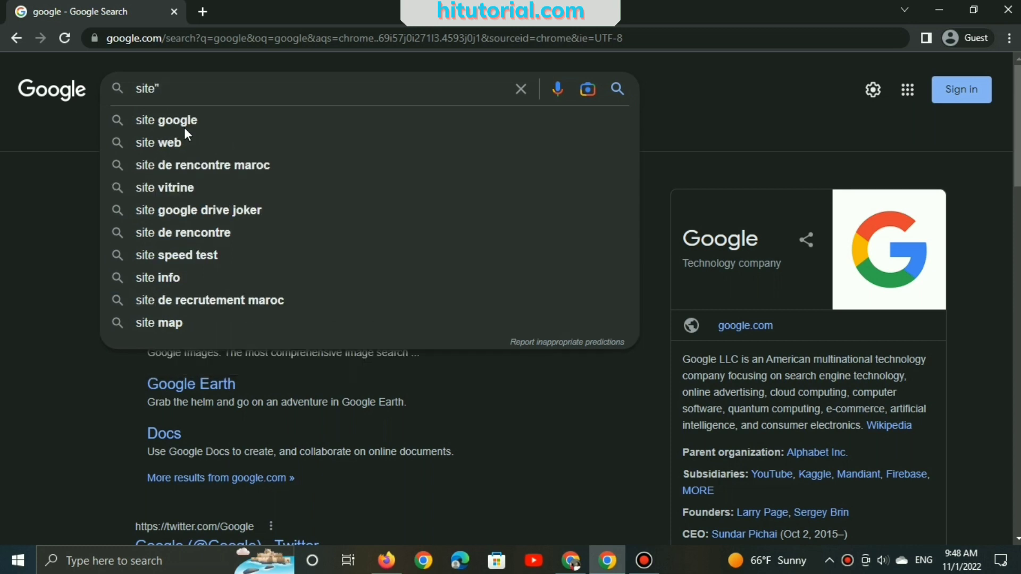
pyautogui.press('BackSpace')
pyautogui.write(':')
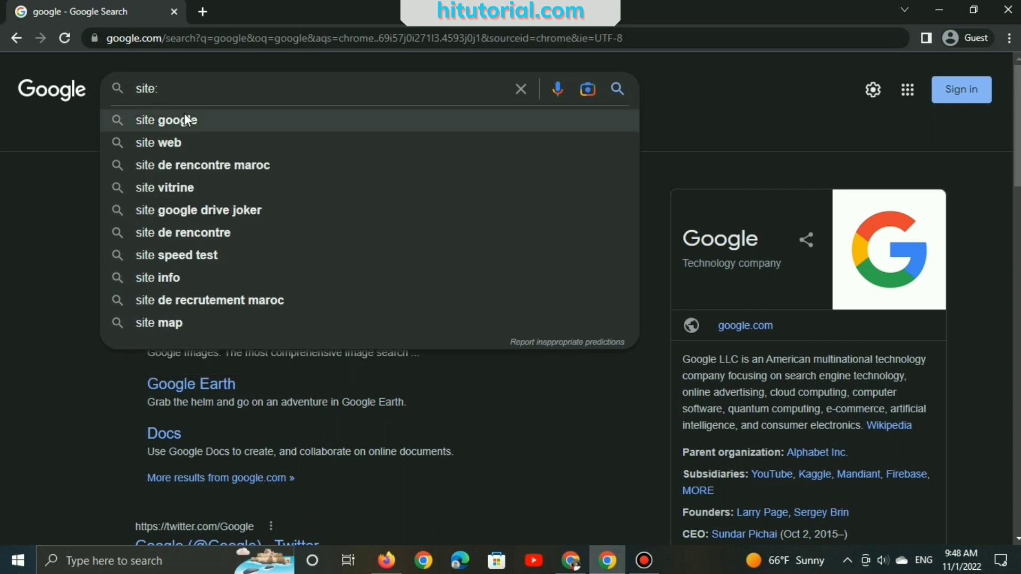
pyautogui.rightClick(196, 91)
pyautogui.click(280, 211)
pyautogui.click(440, 166)
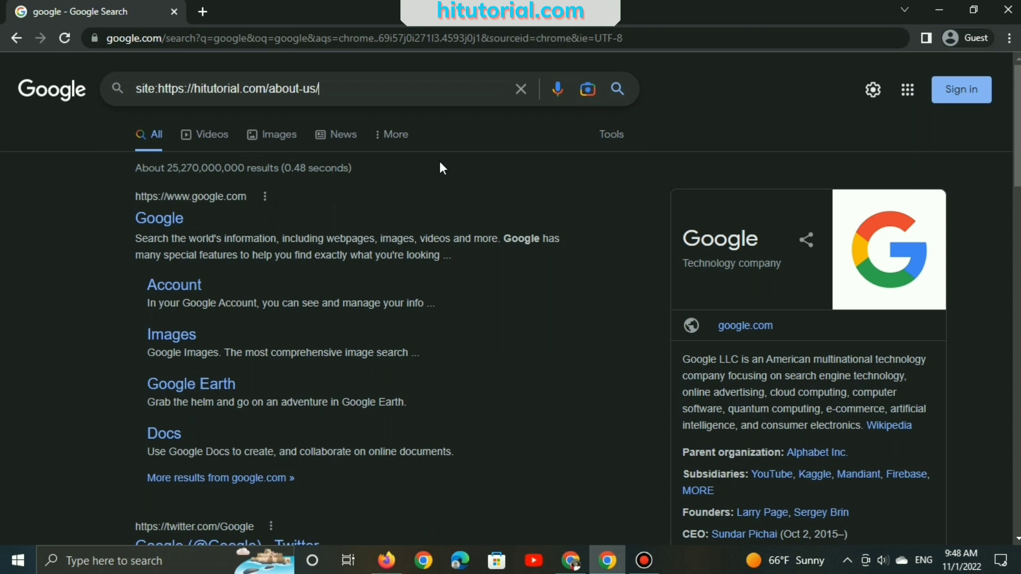
pyautogui.click(616, 91)
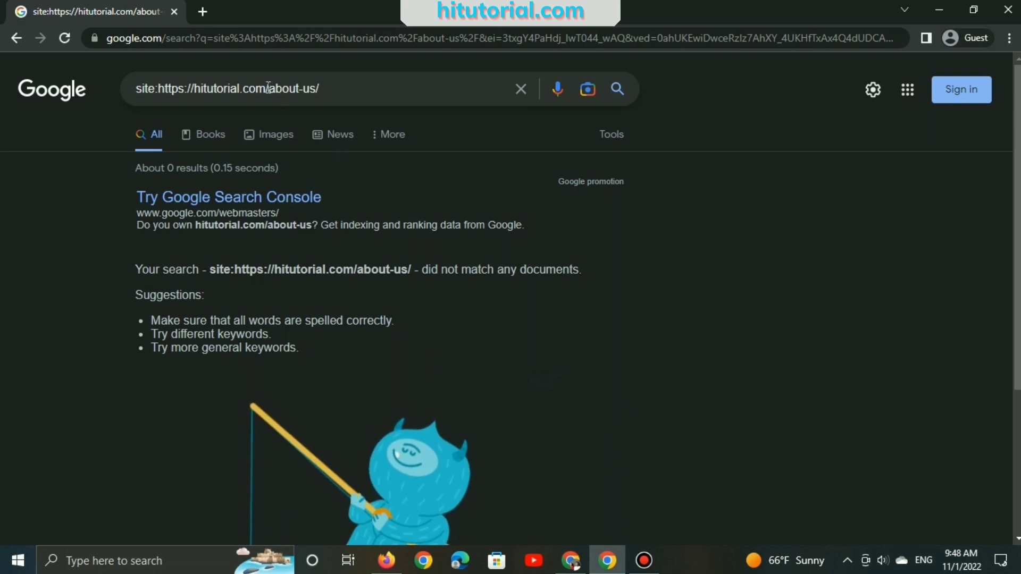
pyautogui.moveTo(266, 88); pyautogui.dragTo(339, 88)
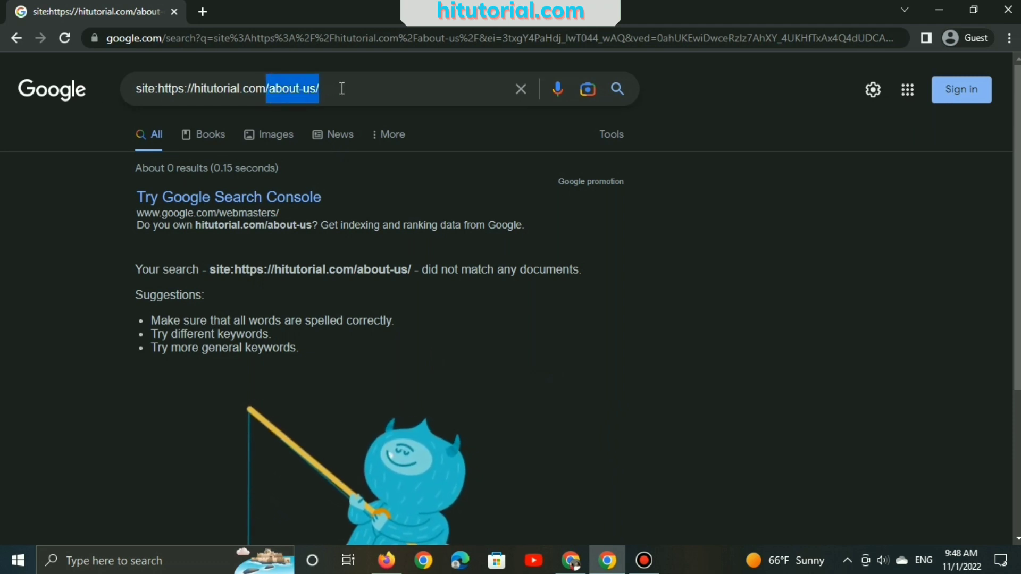
pyautogui.press('BackSpace')
pyautogui.press('Return')
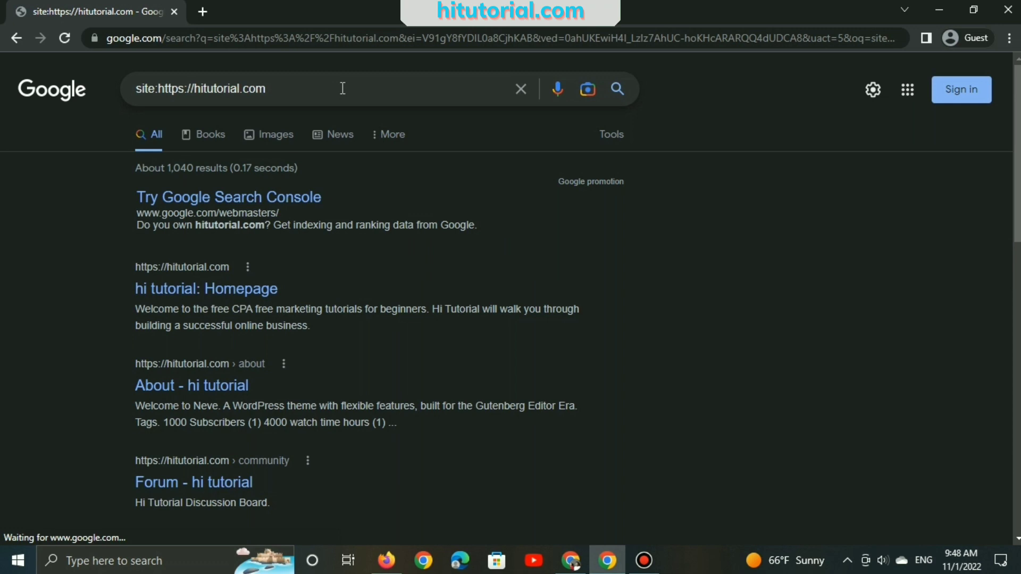
pyautogui.click(278, 134)
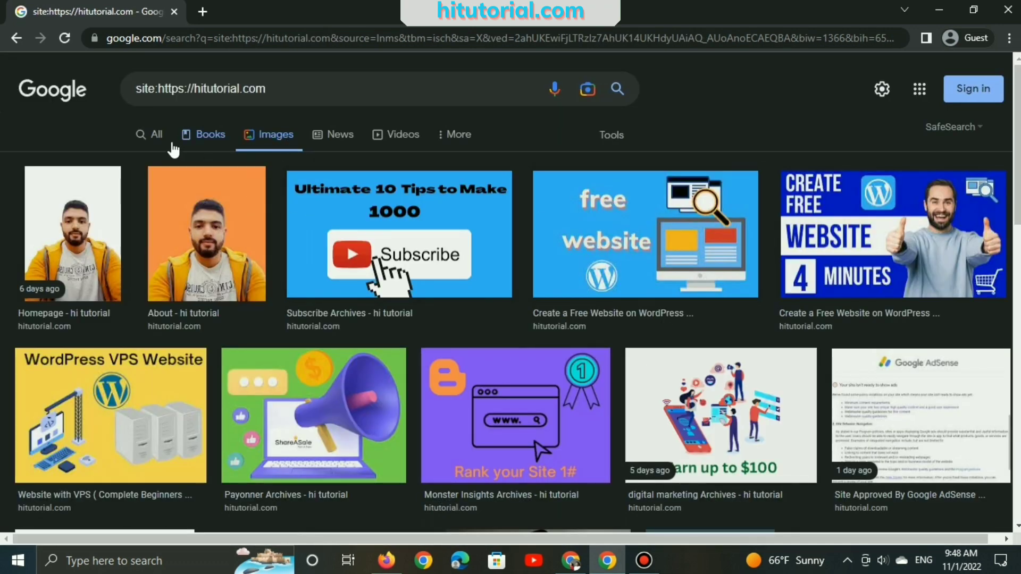
pyautogui.click(156, 136)
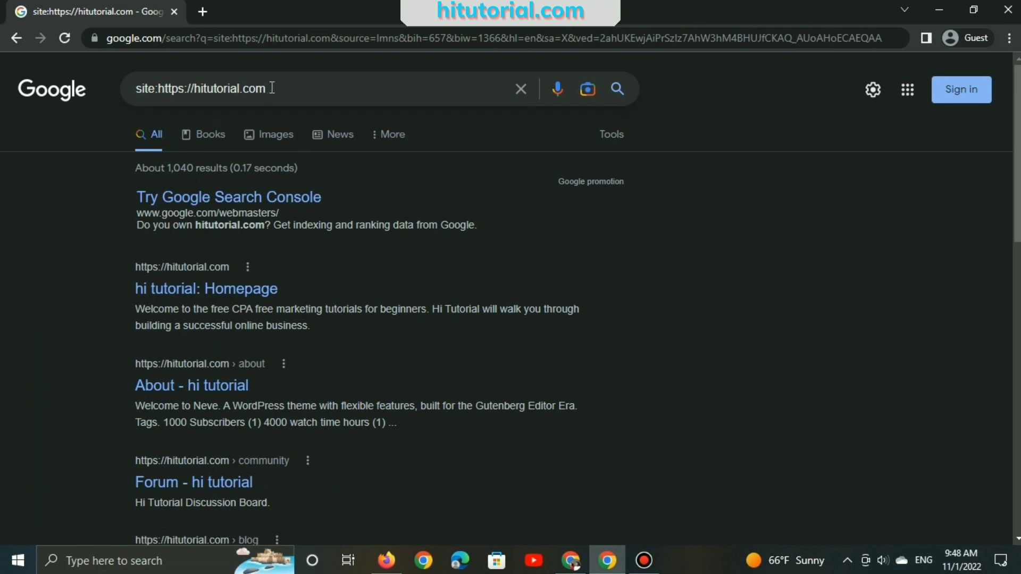
# - Paste the About us URL back into the query and rerun it, confirming 0 results
pyautogui.moveTo(274, 88); pyautogui.dragTo(159, 89)
pyautogui.rightClick(170, 88)
pyautogui.click(218, 164)
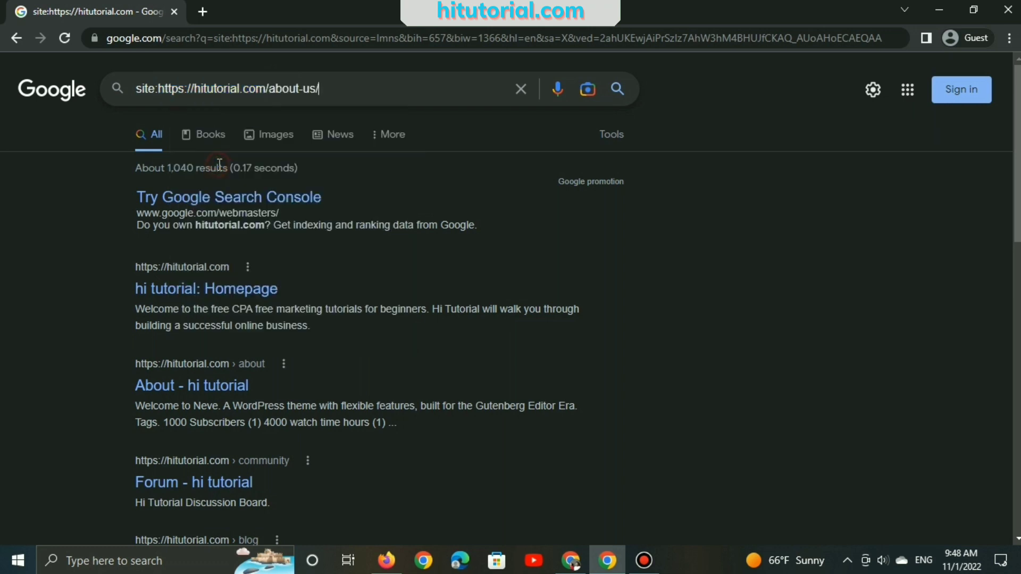
pyautogui.click(617, 89)
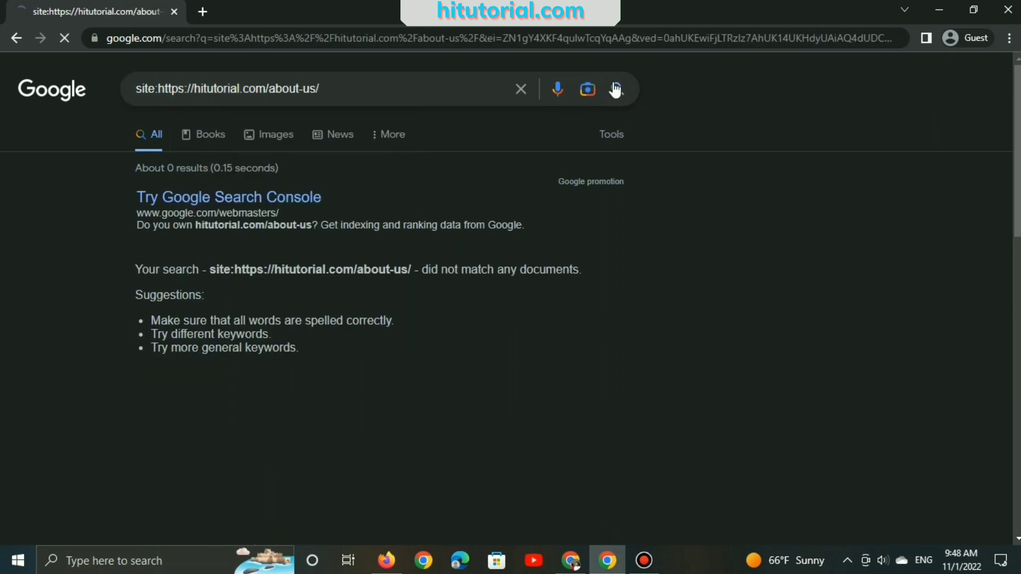
pyautogui.scroll(-3, 284, 197)
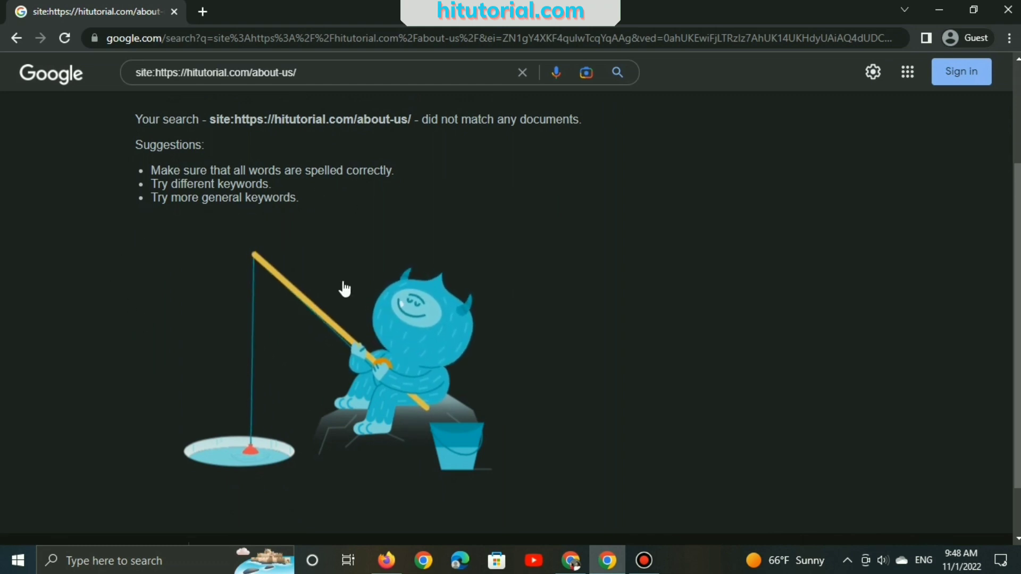
pyautogui.scroll(3, 342, 287)
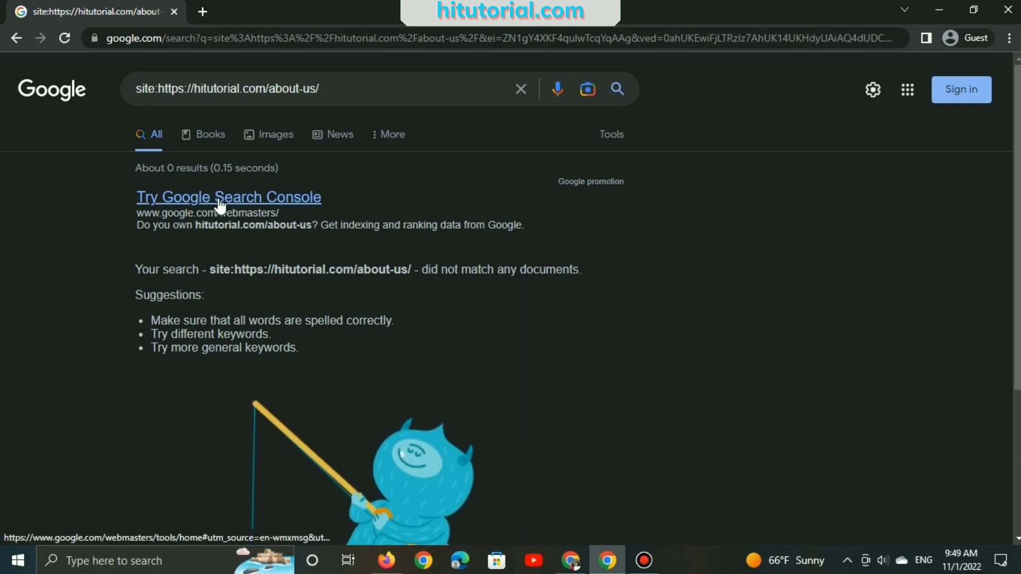
pyautogui.click(239, 202)
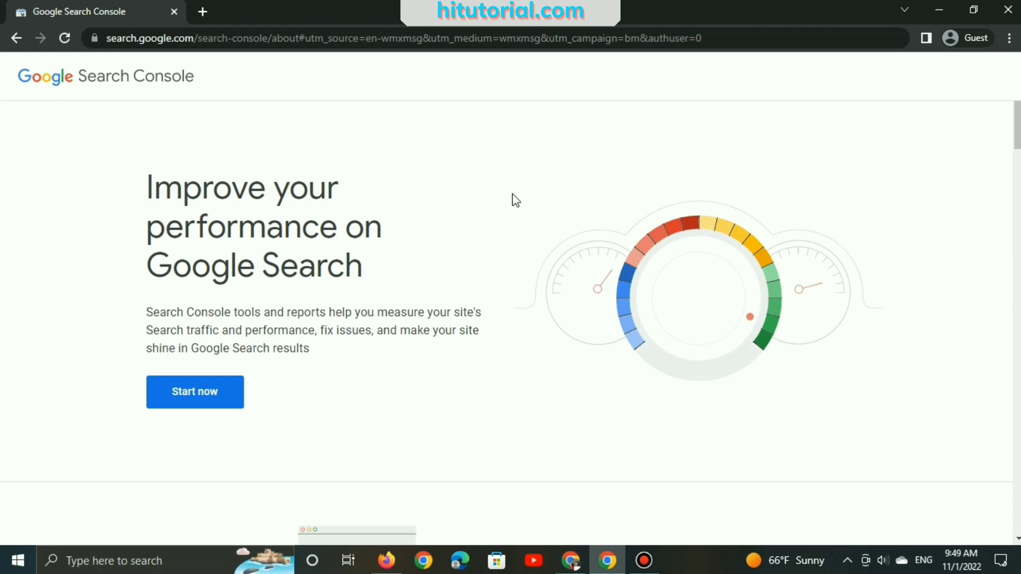
pyautogui.click(219, 398)
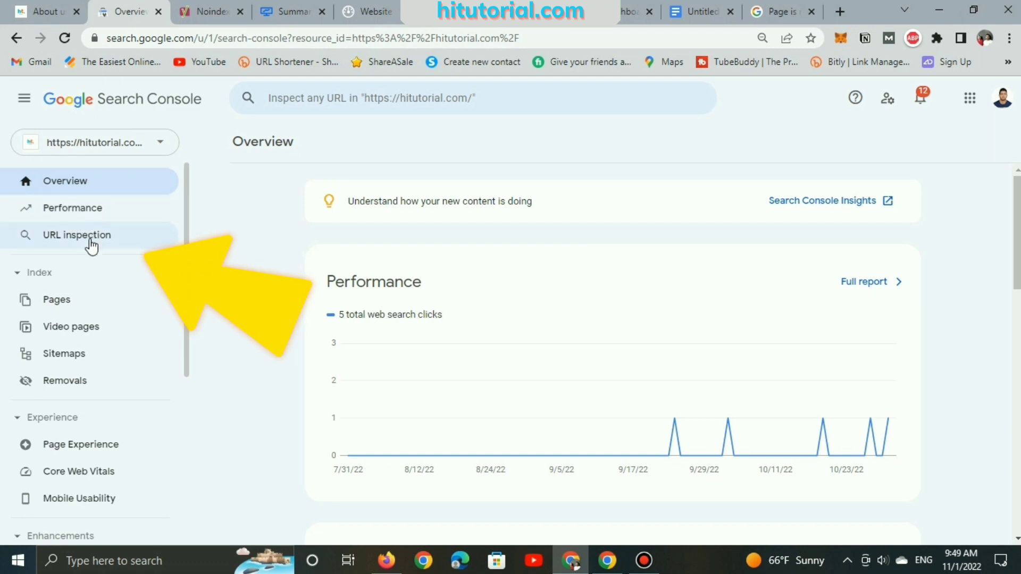
pyautogui.click(90, 241)
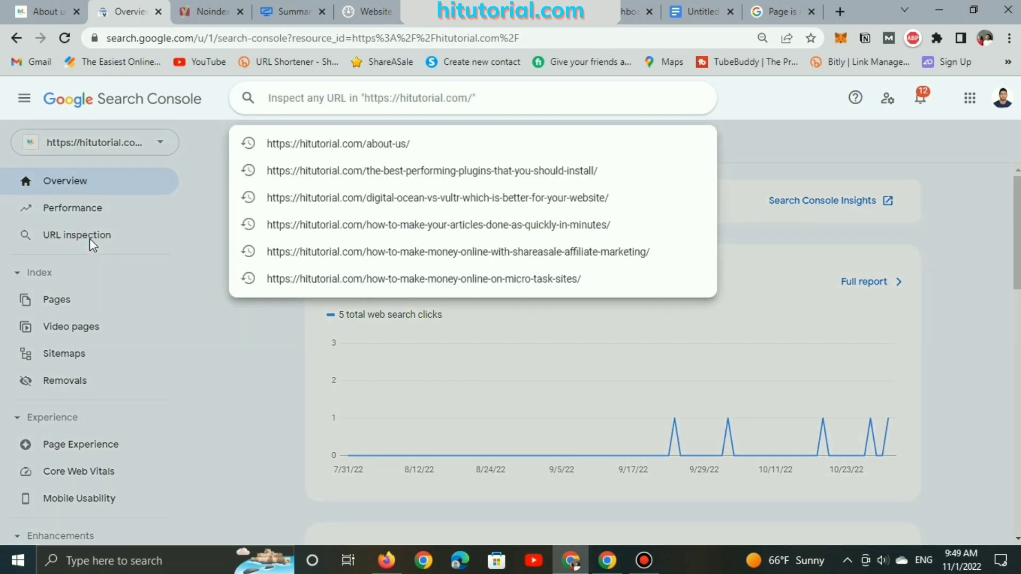
pyautogui.rightClick(331, 99)
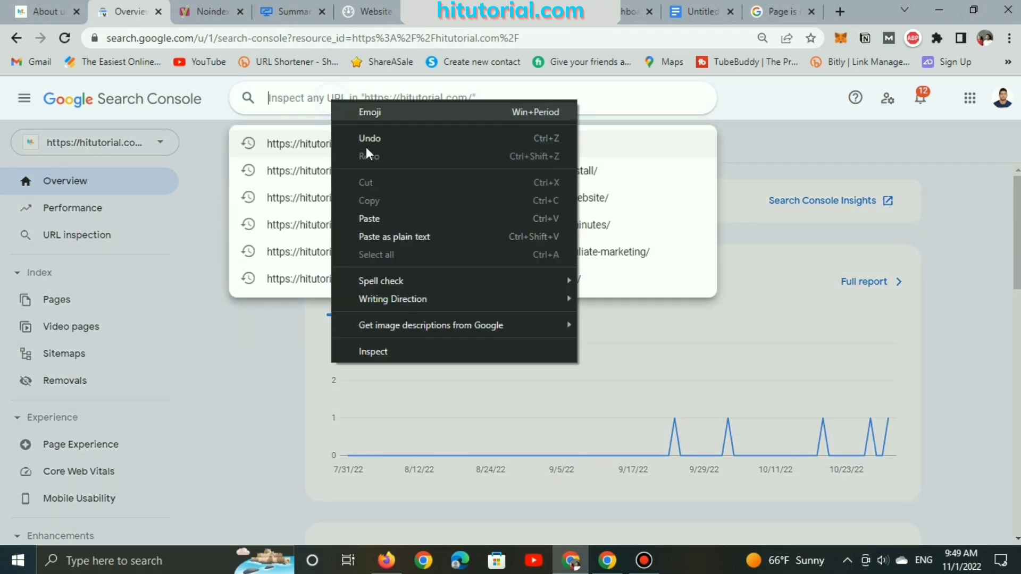
pyautogui.click(385, 219)
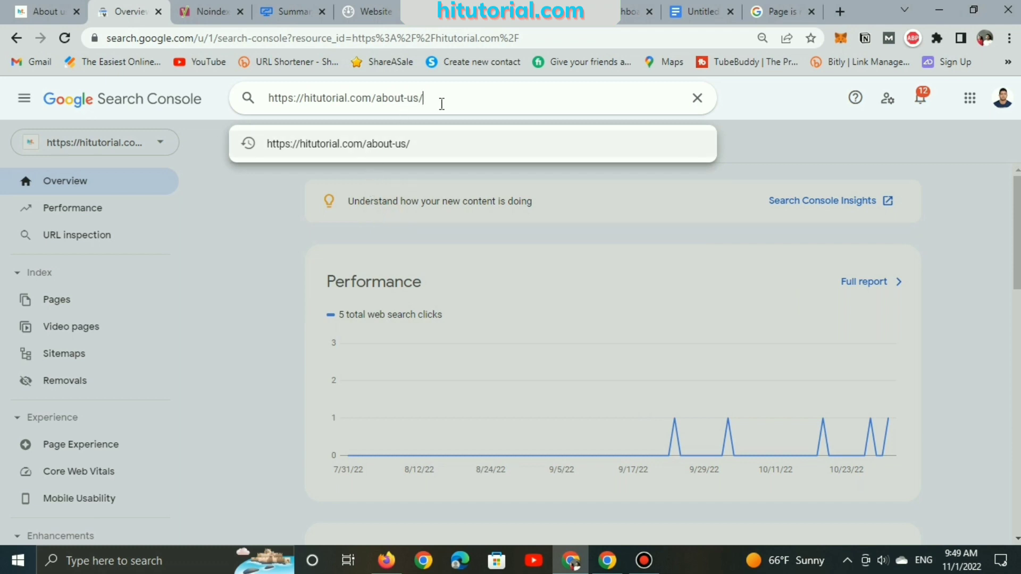
pyautogui.click(246, 106)
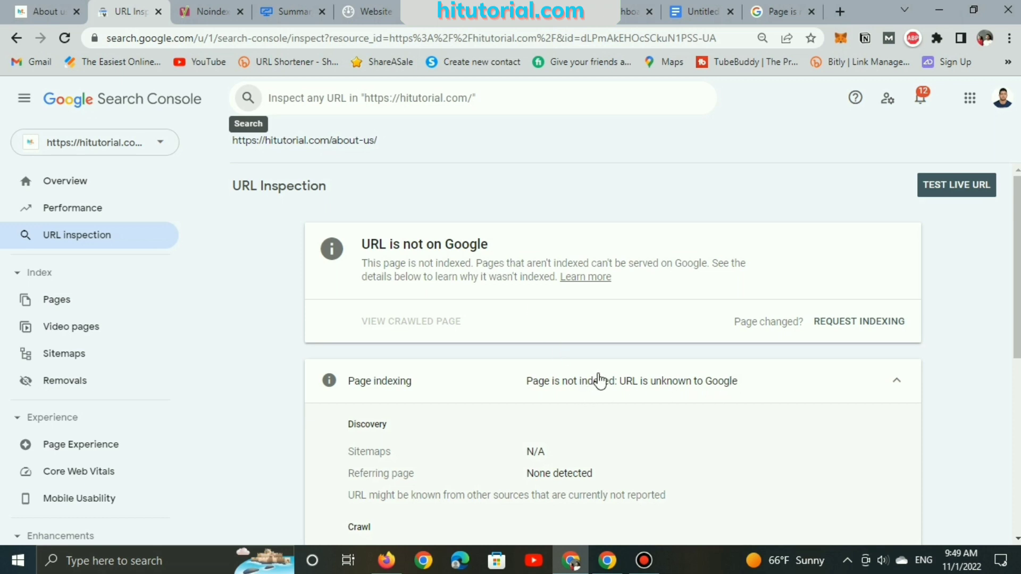
pyautogui.scroll(-4, 952, 428)
pyautogui.scroll(-2, 515, 433)
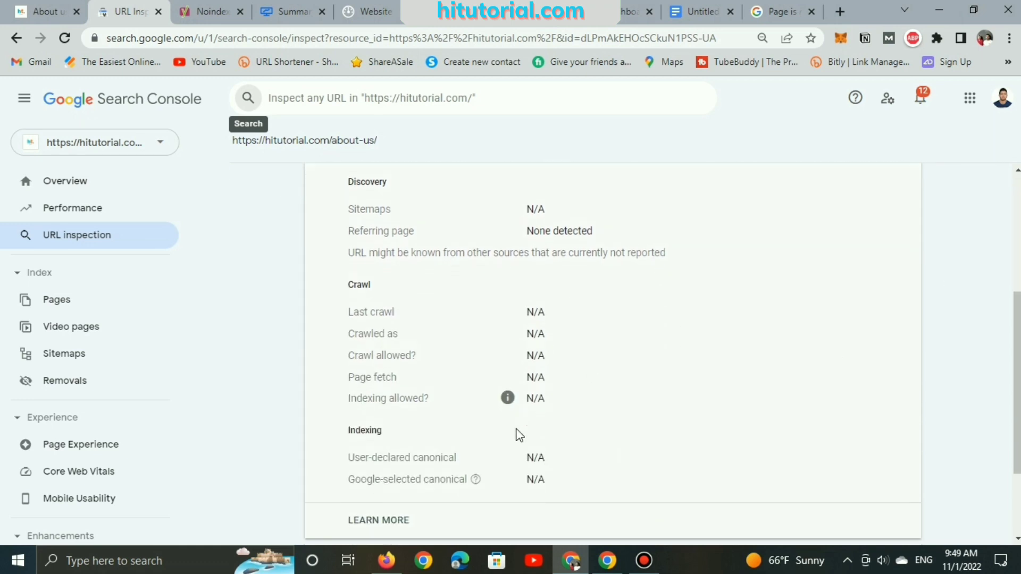
pyautogui.scroll(2, 386, 360)
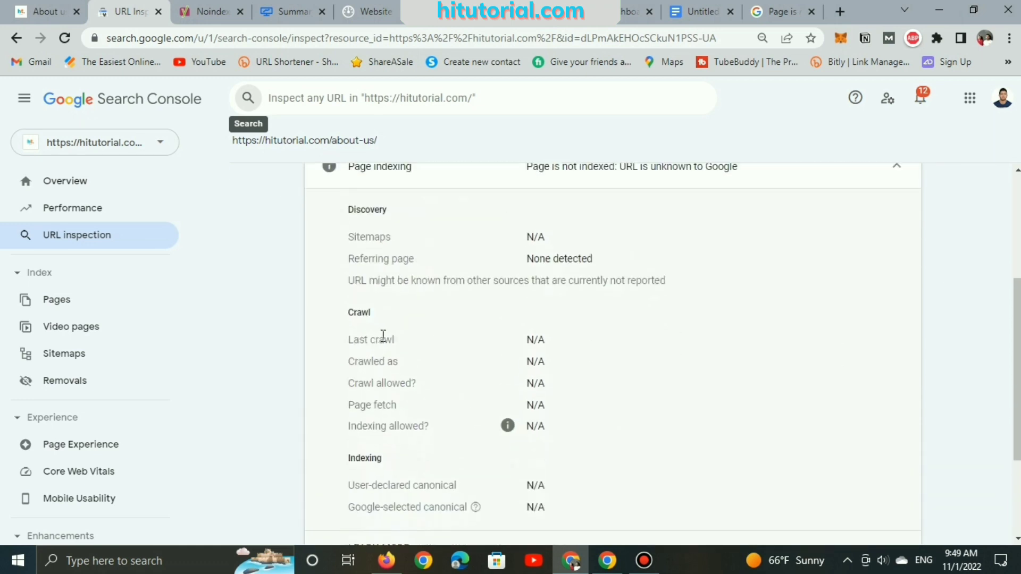
pyautogui.scroll(-1, 383, 335)
pyautogui.scroll(-2, 487, 272)
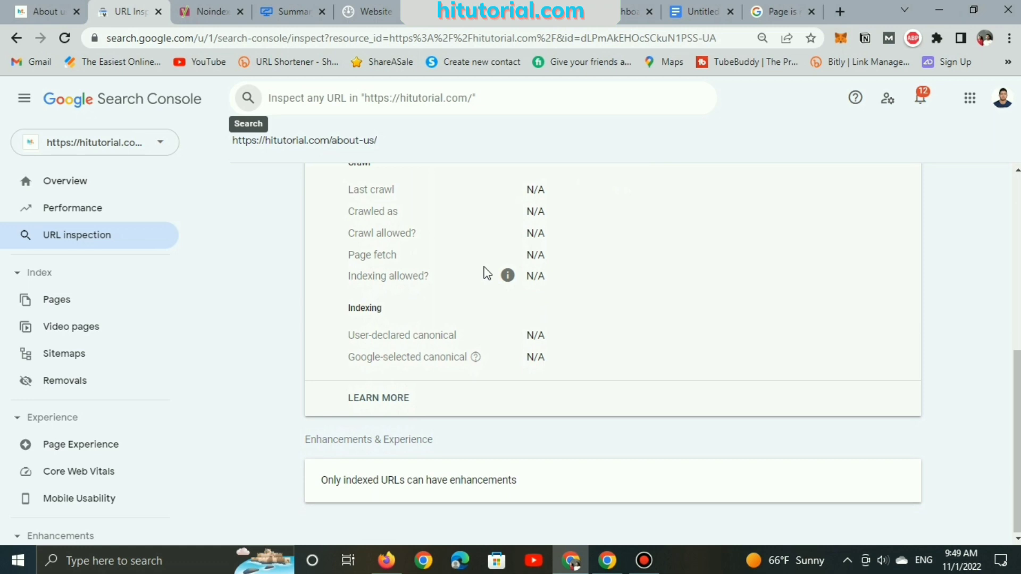
pyautogui.scroll(4, 383, 387)
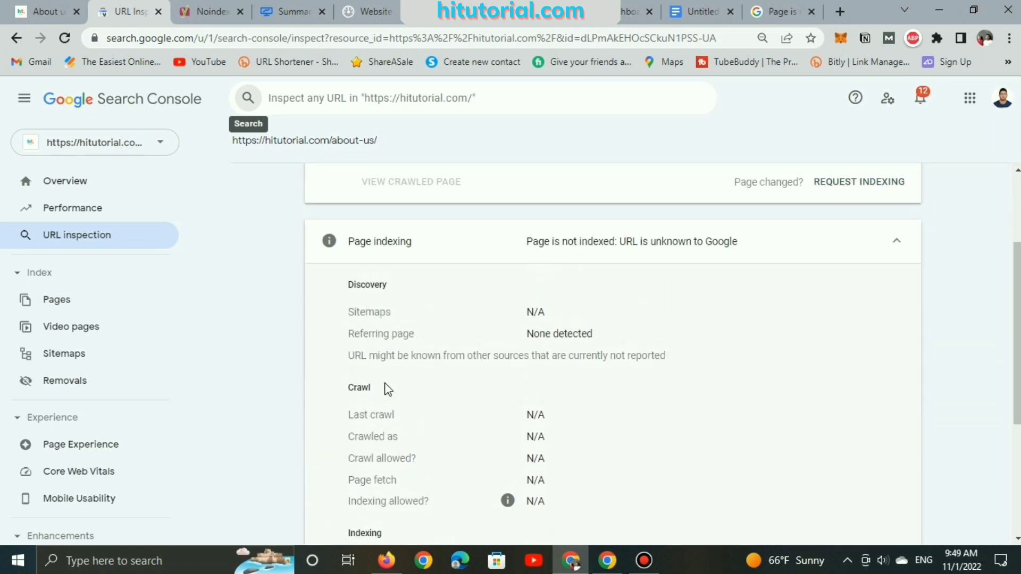
pyautogui.hotkey('ctrl', '9')
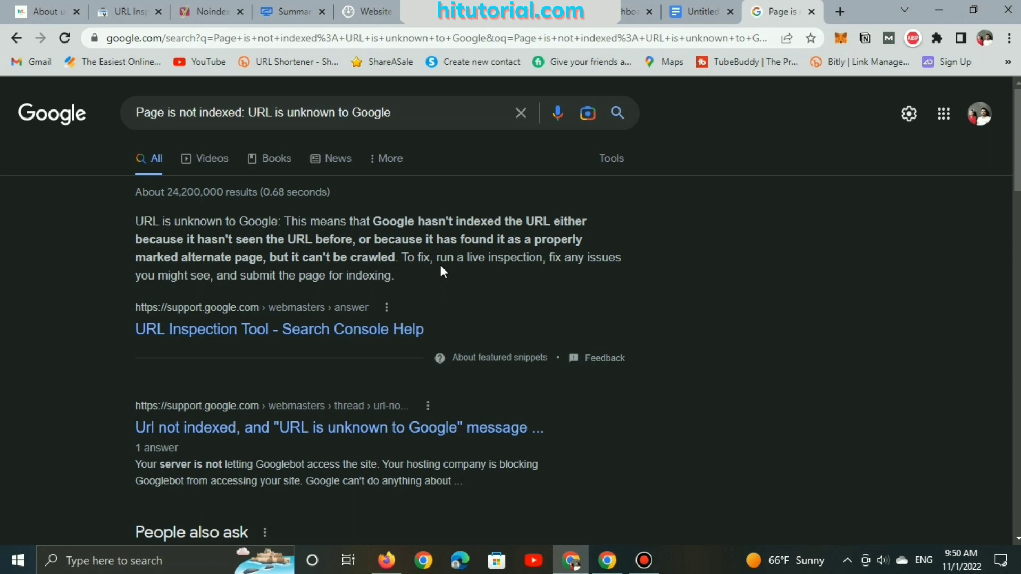
# - Highlight 'To fix, run a live inspection' in the featured snippet
pyautogui.moveTo(403, 257); pyautogui.dragTo(543, 264)
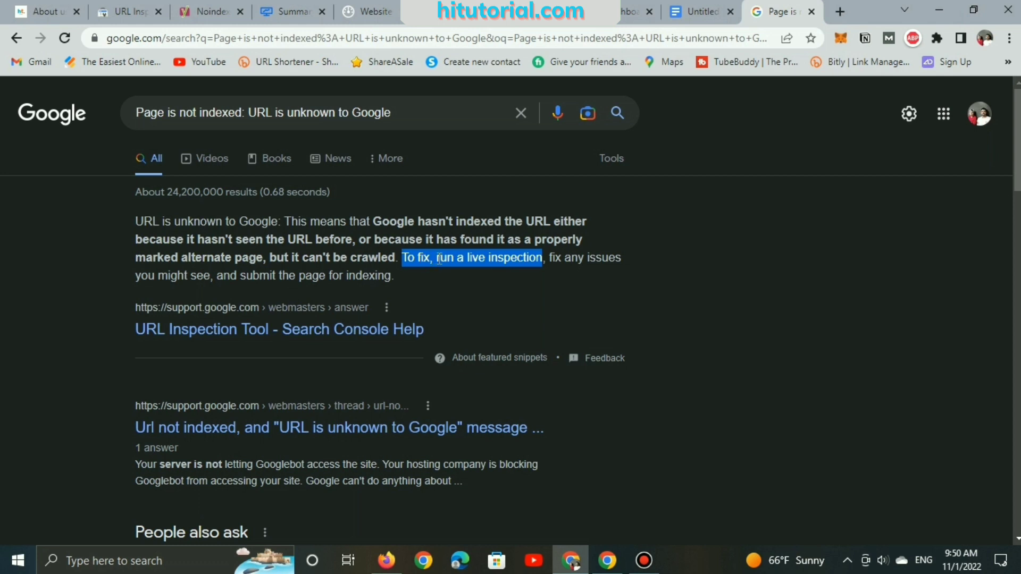
# - Return to the About-us inspection result and run TEST LIVE URL
pyautogui.click(129, 11)
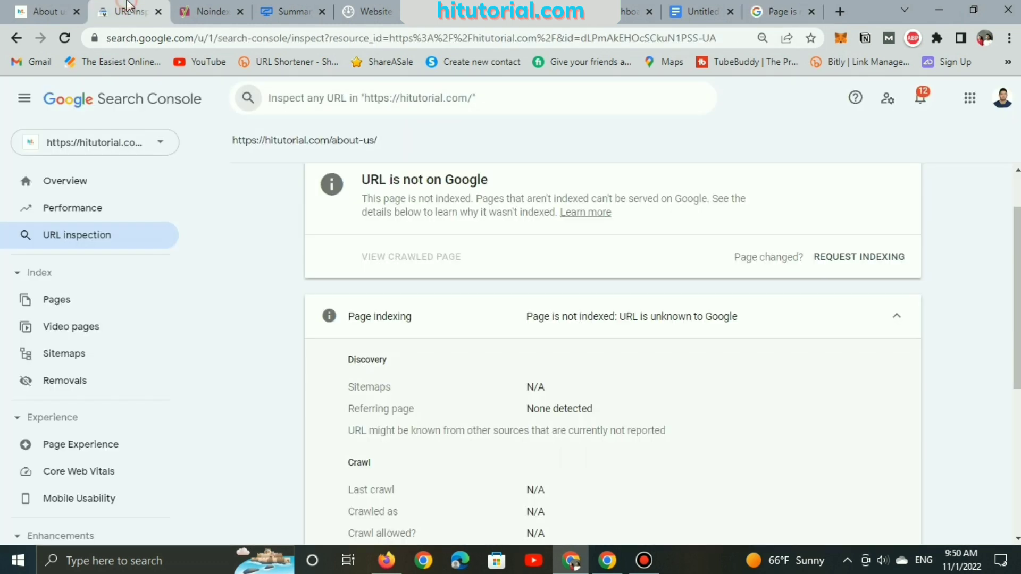
pyautogui.scroll(1, 887, 242)
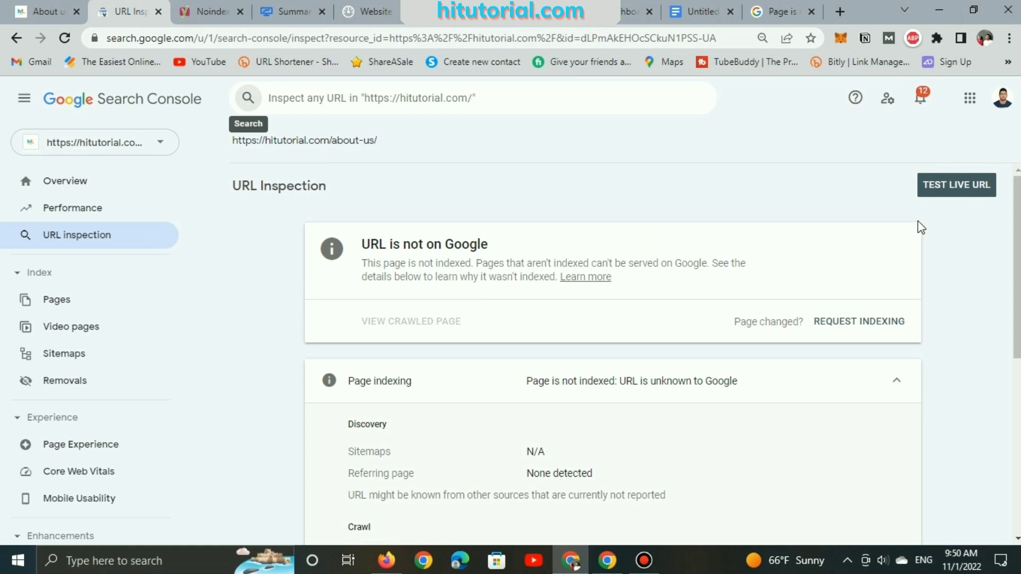
pyautogui.click(942, 197)
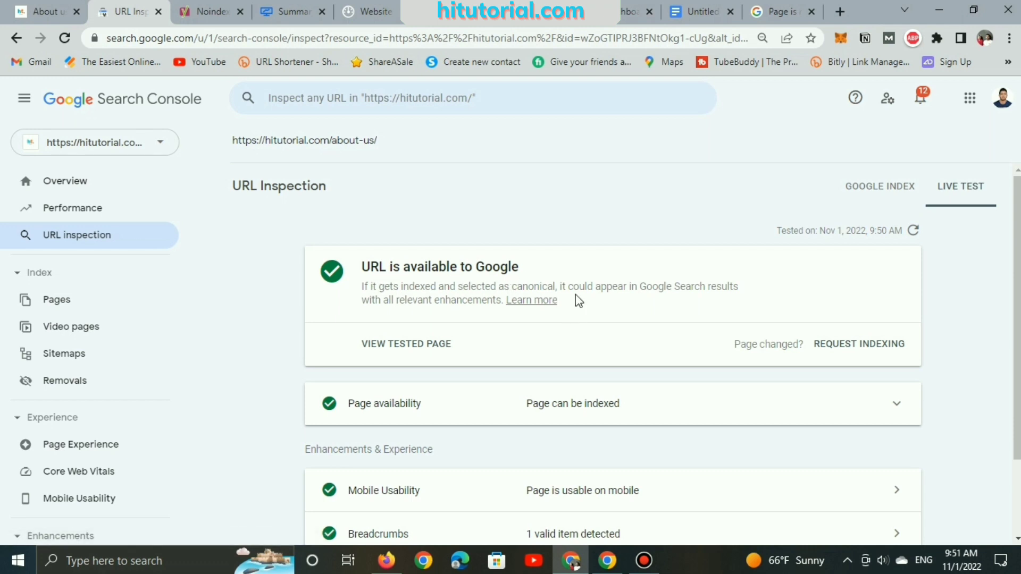
pyautogui.scroll(-2, 578, 300)
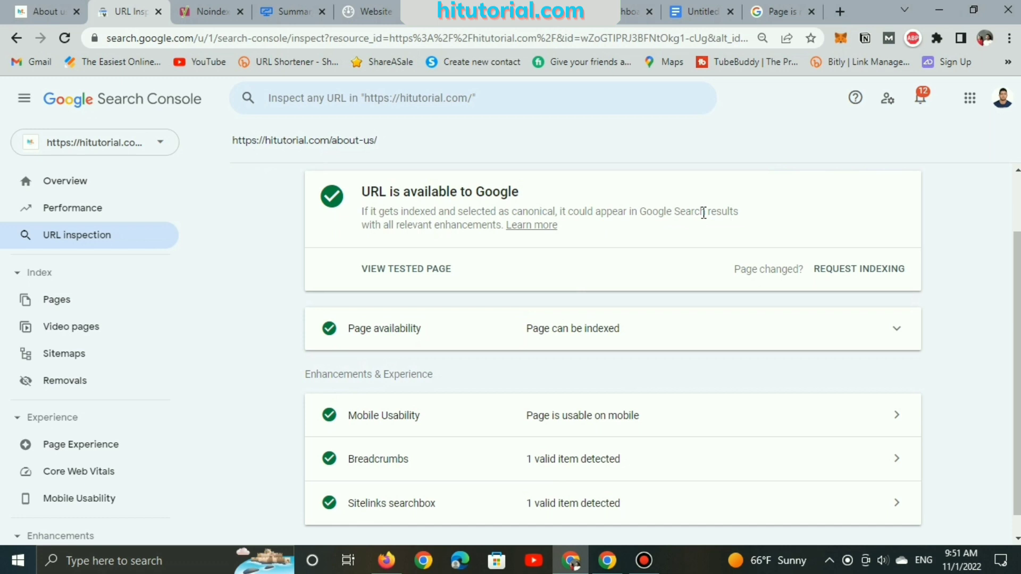
pyautogui.scroll(-1, 529, 235)
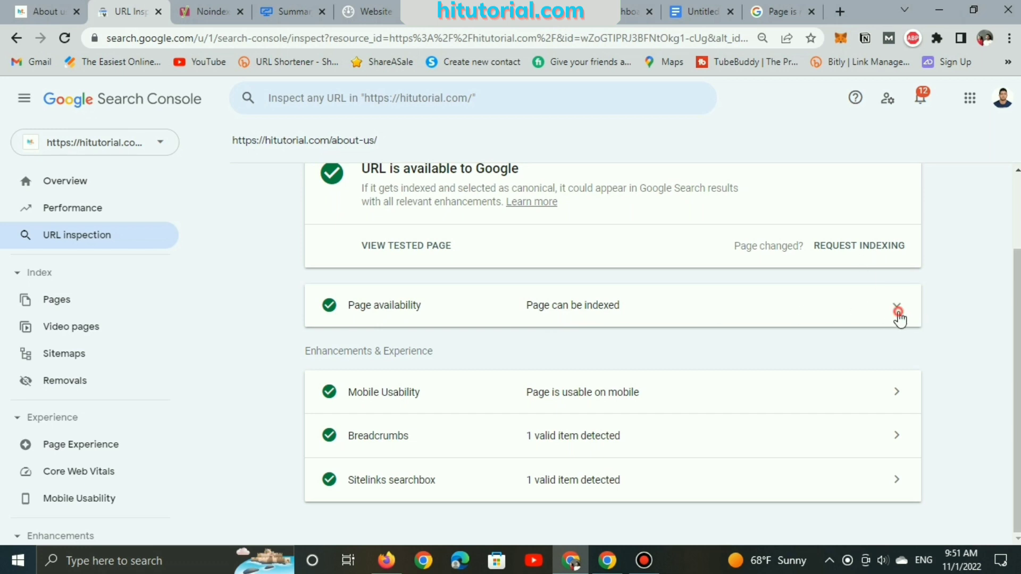
# - Expand Page availability to review crawl allowed, page fetch successful and indexing allowed
pyautogui.click(897, 314)
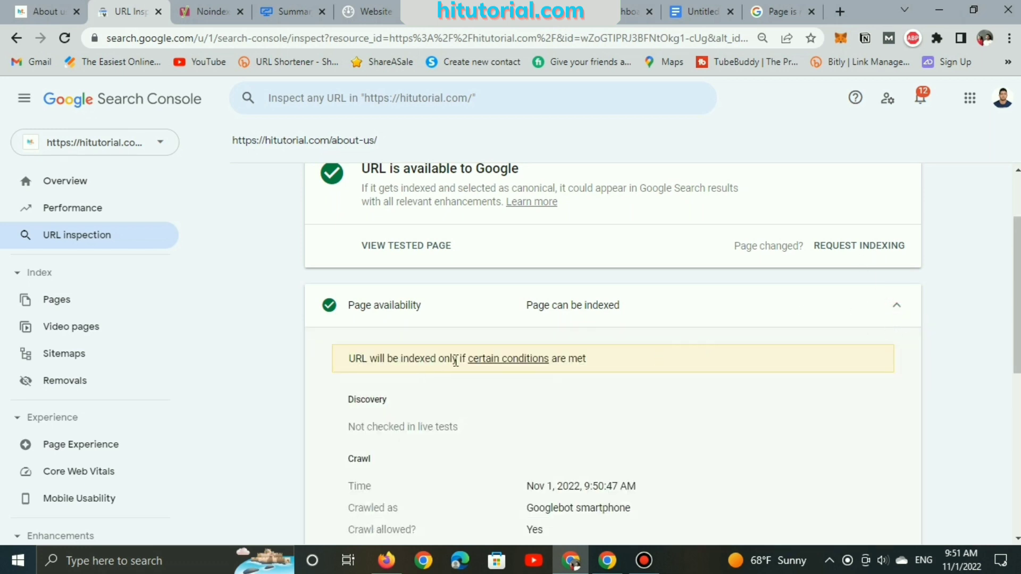
pyautogui.scroll(-2, 461, 351)
pyautogui.scroll(-2, 413, 341)
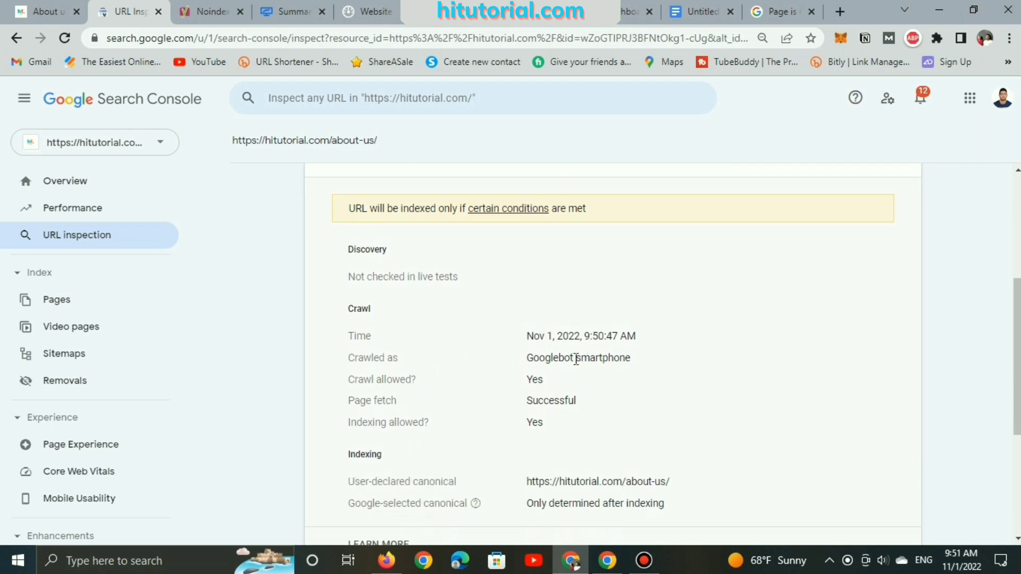
pyautogui.scroll(-2, 577, 361)
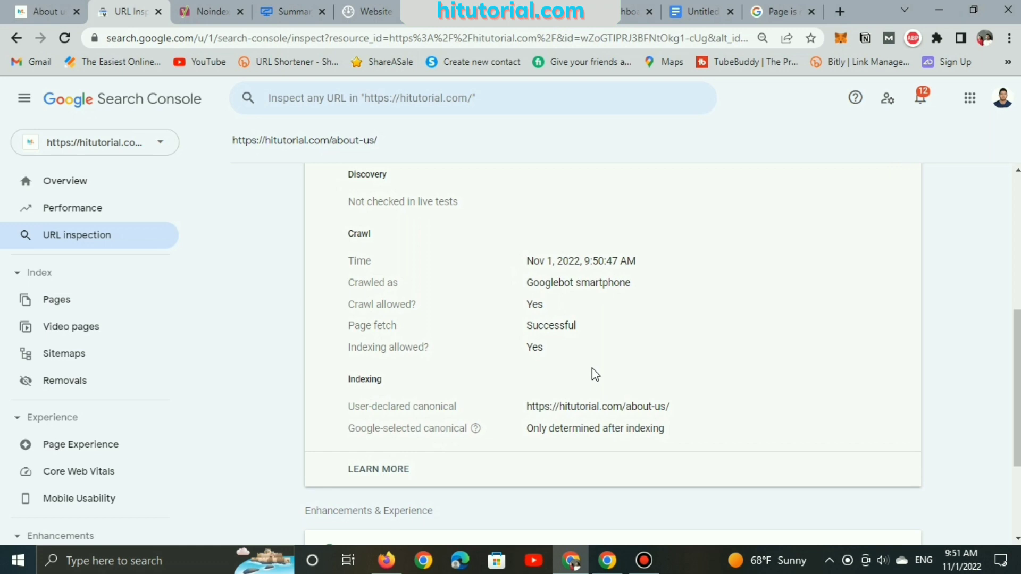
pyautogui.scroll(-2, 528, 382)
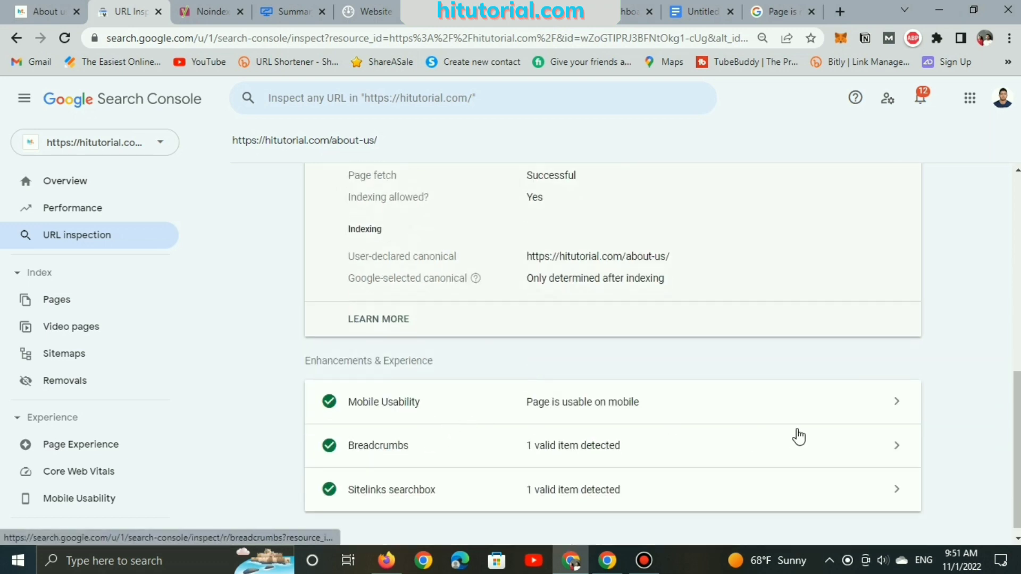
# - Open the Mobile Usability result under Enhancements & Experience and expand its Crawl details
pyautogui.click(865, 412)
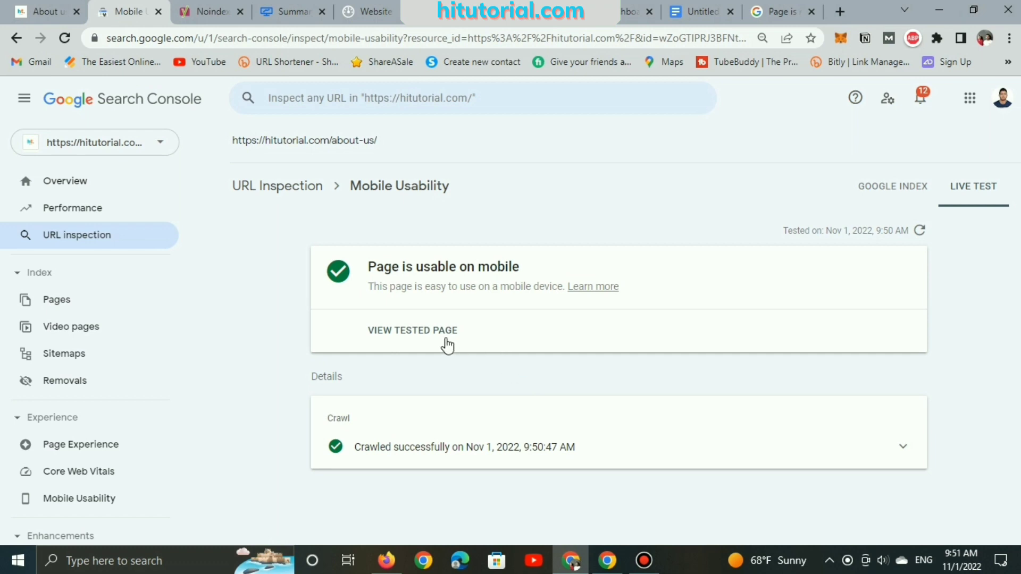
pyautogui.click(902, 449)
pyautogui.scroll(-2, 830, 447)
pyautogui.scroll(2, 782, 433)
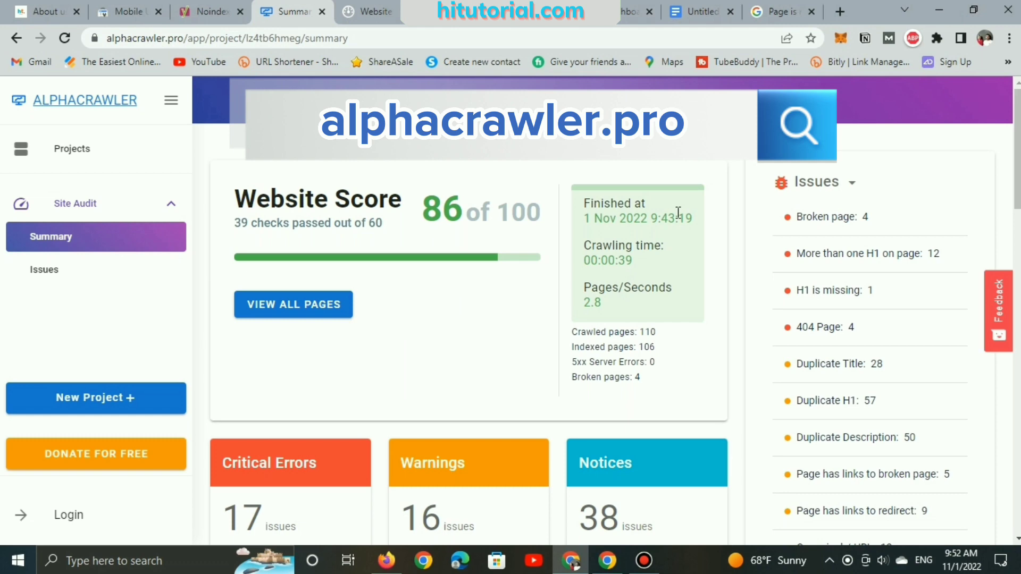
# - Switch to HubSpot Website Grader and review hitutorial.com's score of 81
pyautogui.click(370, 11)
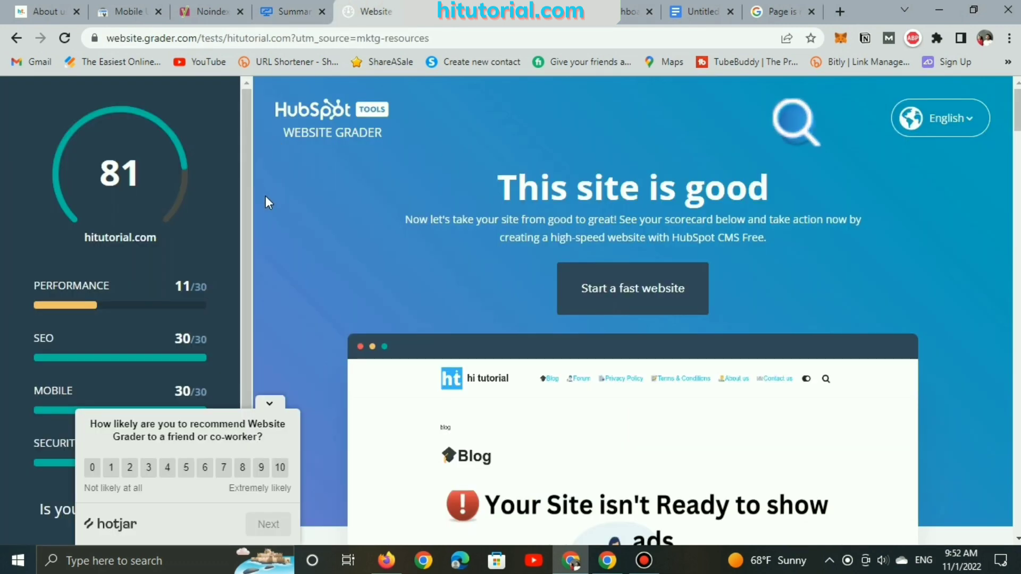
pyautogui.scroll(-2, 171, 165)
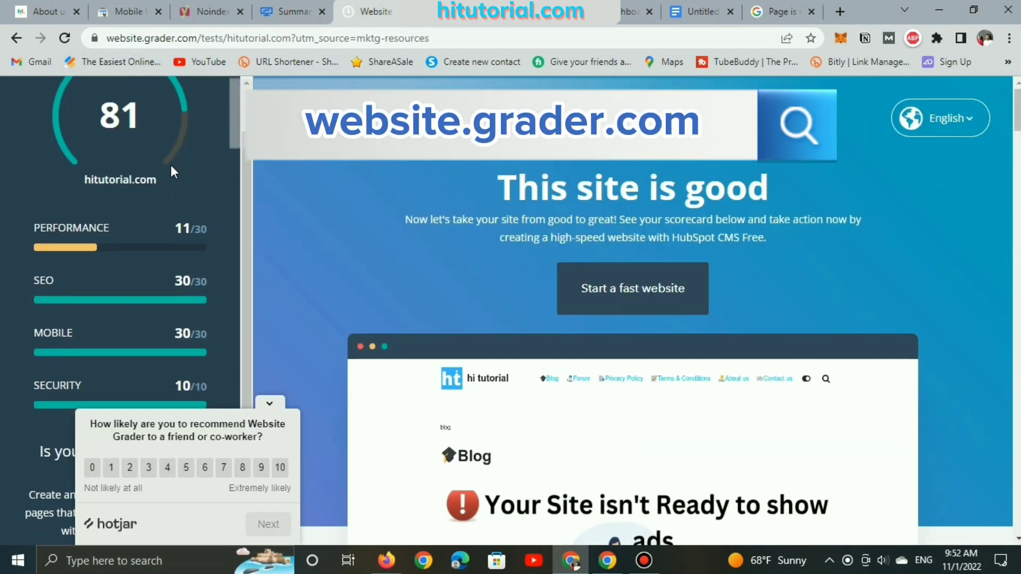
pyautogui.scroll(-1, 132, 145)
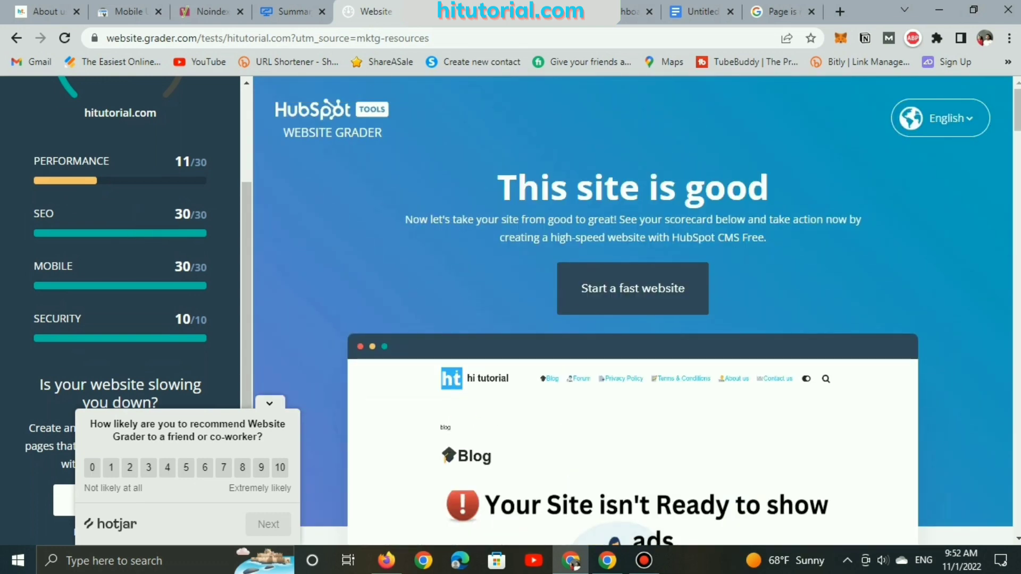
# - Open ContentKing's Issues list for hitutorial.com and scroll through it
pyautogui.click(616, 11)
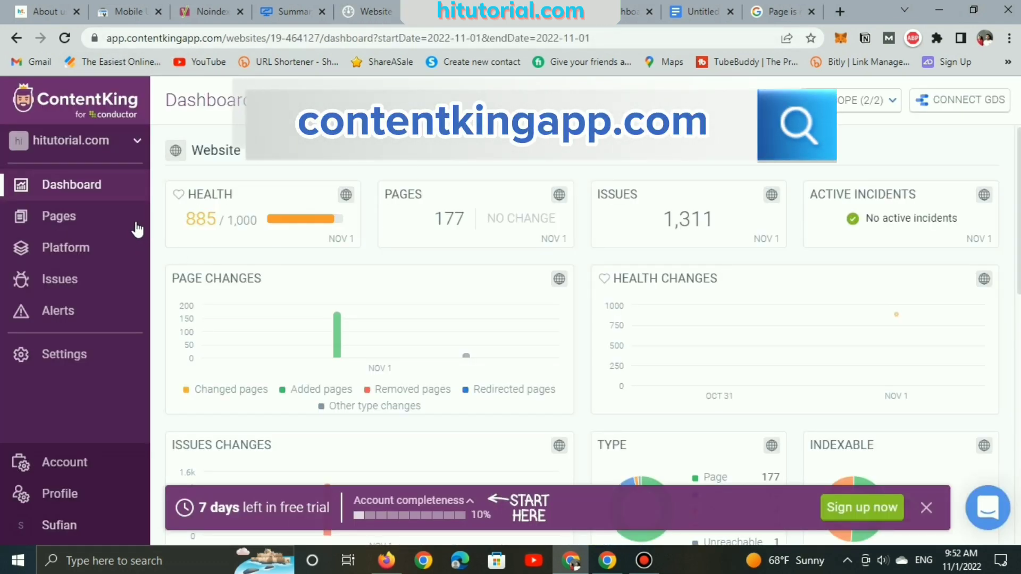
pyautogui.click(72, 284)
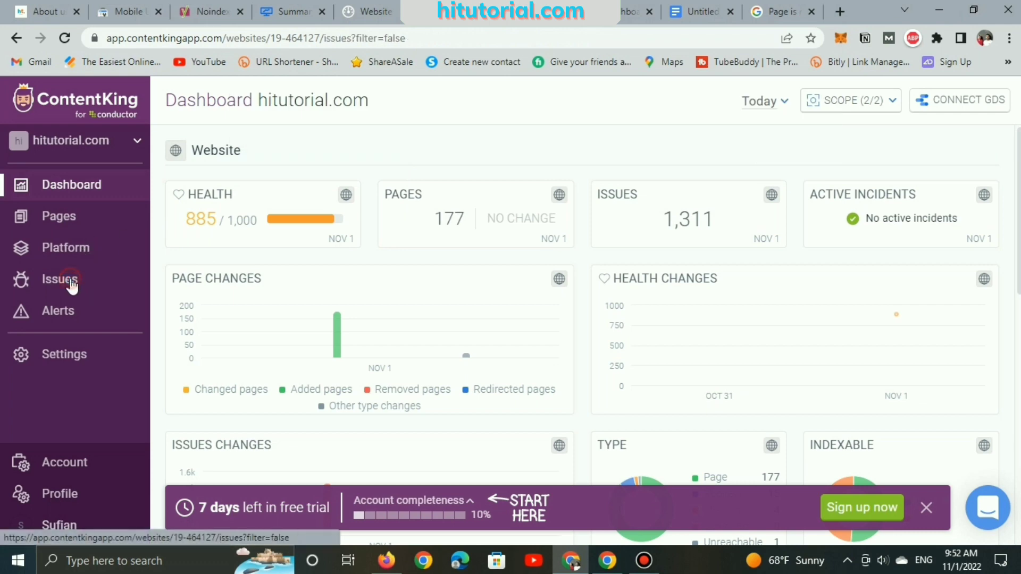
pyautogui.scroll(-3, 622, 323)
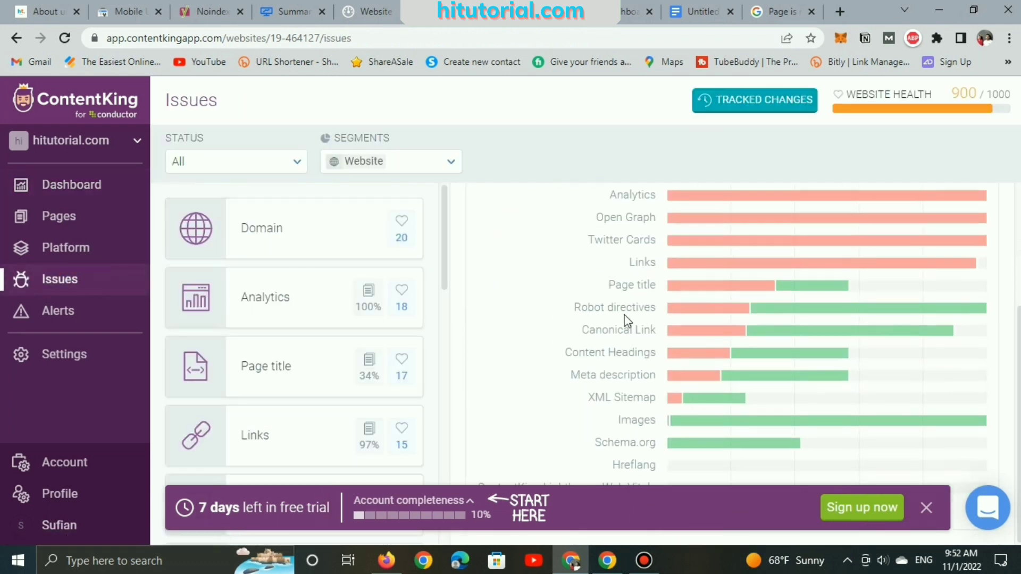
pyautogui.scroll(-1, 335, 388)
pyautogui.scroll(-3, 337, 388)
pyautogui.scroll(5, 623, 324)
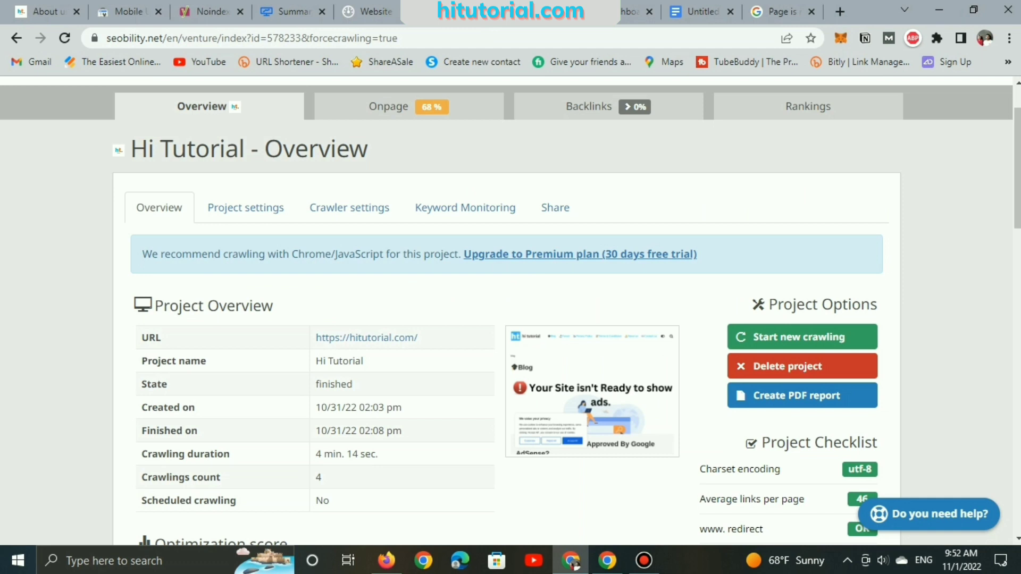
pyautogui.moveTo(364, 201)
pyautogui.scroll(1, 364, 200)
pyautogui.scroll(-6, 376, 256)
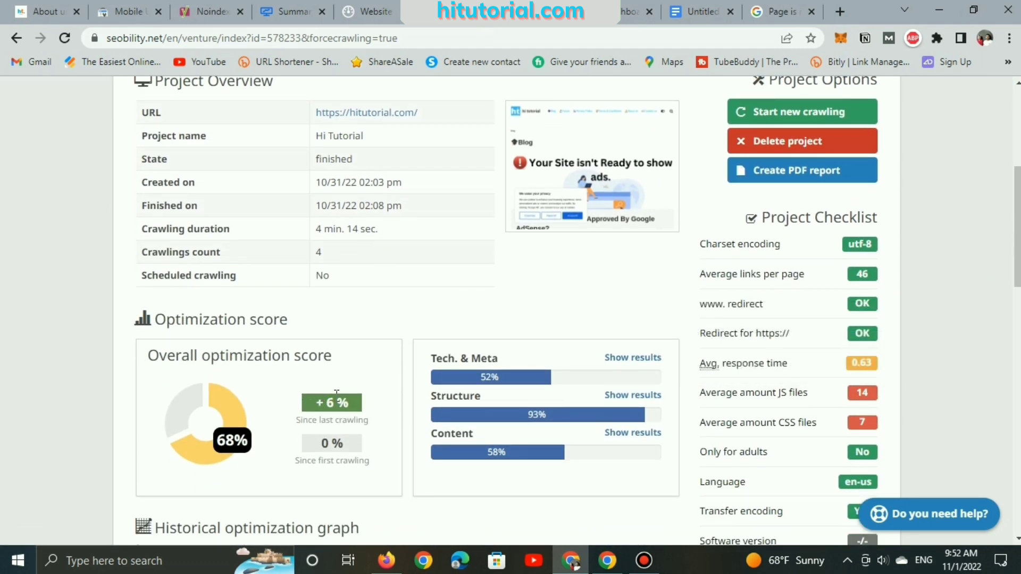
pyautogui.scroll(-10, 490, 368)
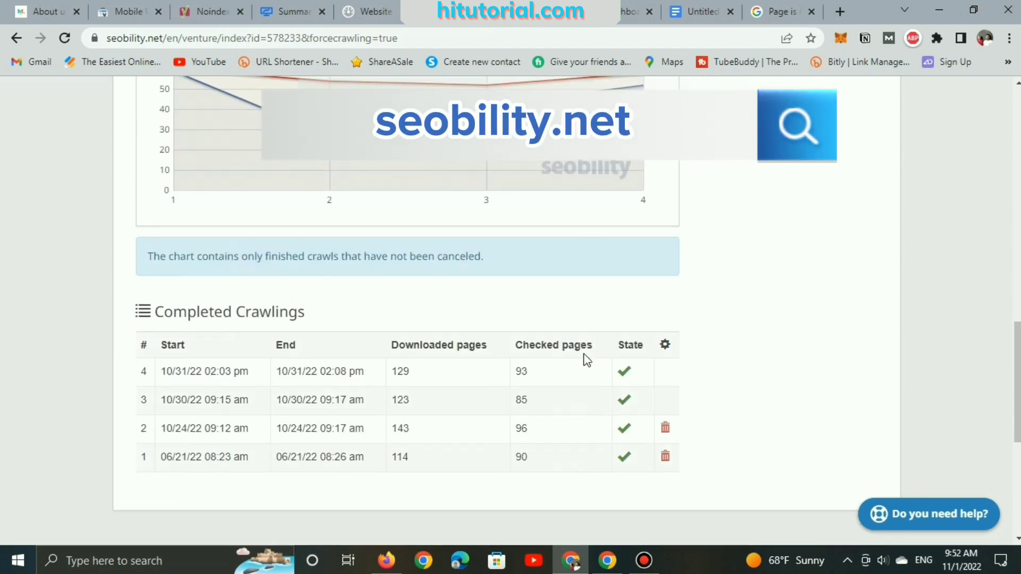
pyautogui.scroll(15, 585, 358)
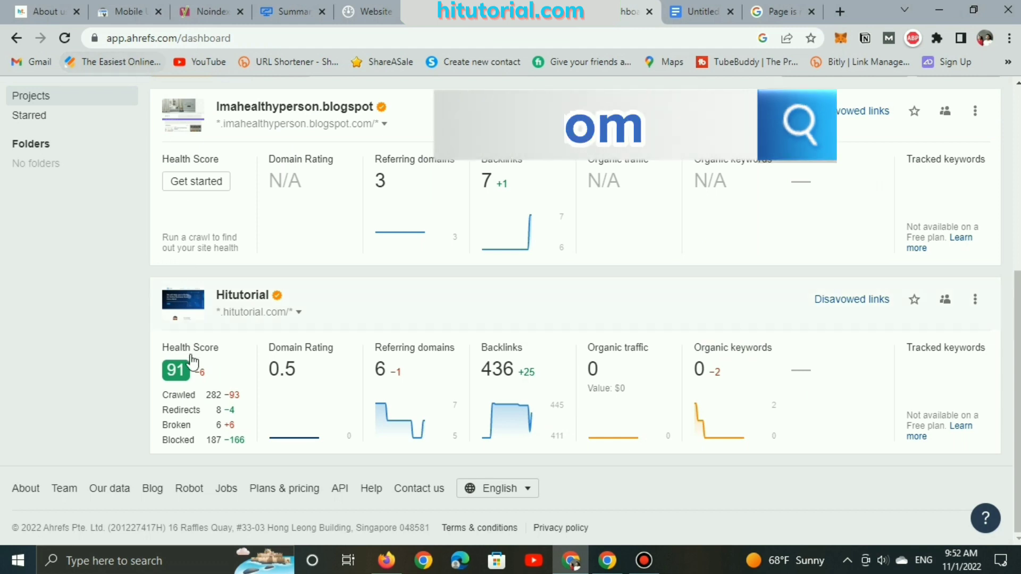
# - Open the Hitutorial Site Audit overview and scroll down to Top issues
pyautogui.click(191, 372)
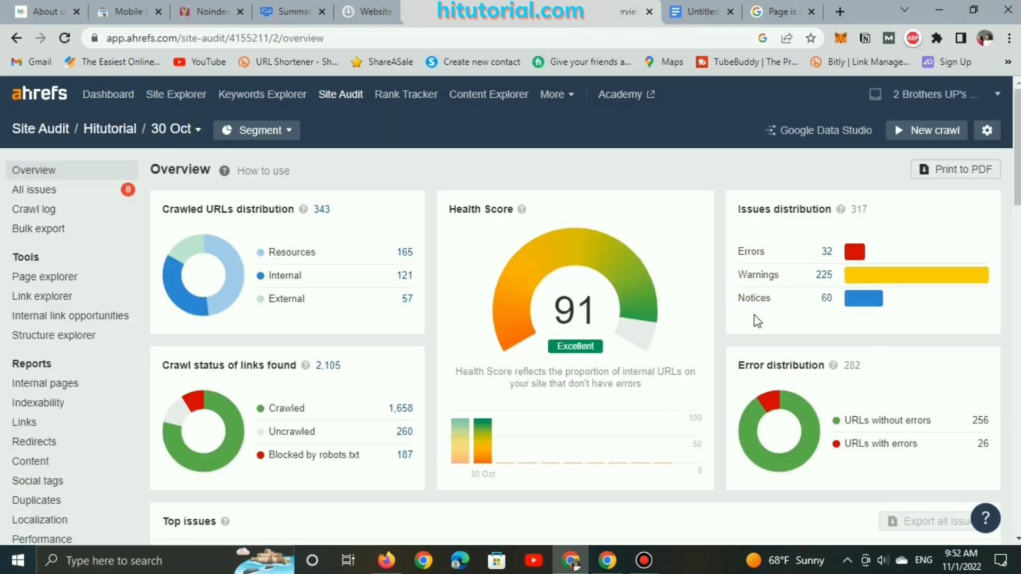
pyautogui.scroll(-3, 754, 316)
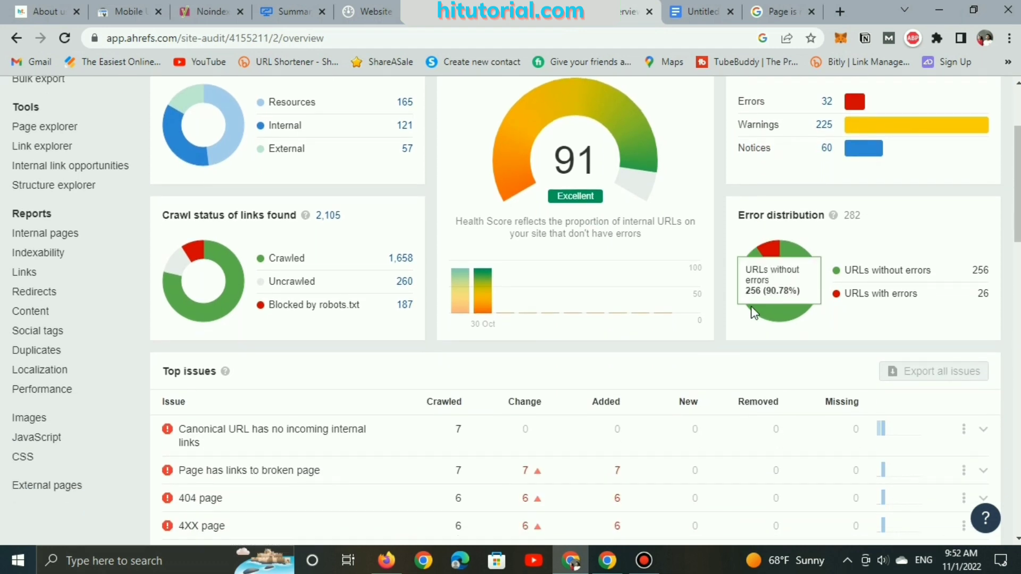
pyautogui.scroll(-3, 751, 305)
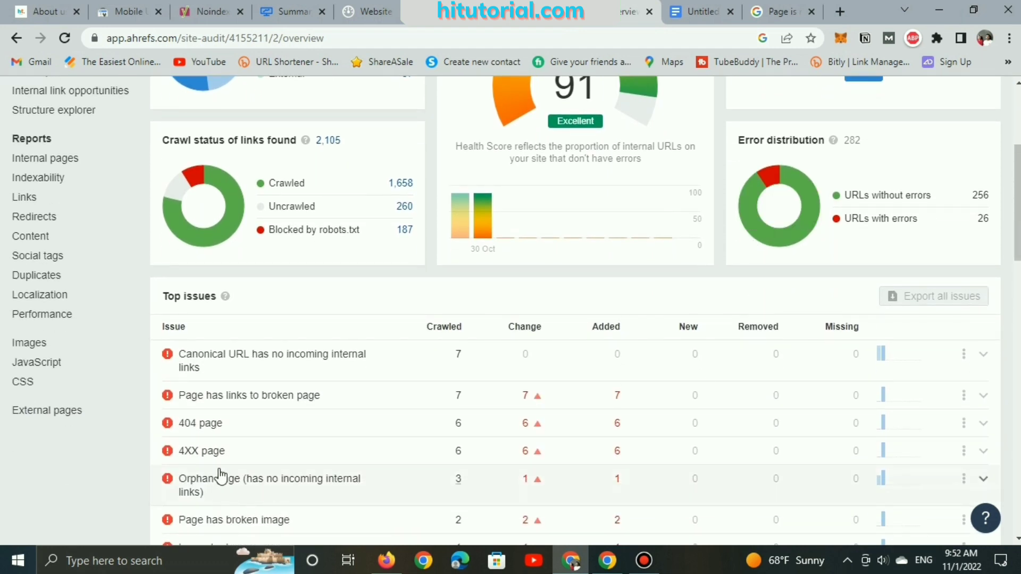
pyautogui.scroll(-1, 220, 471)
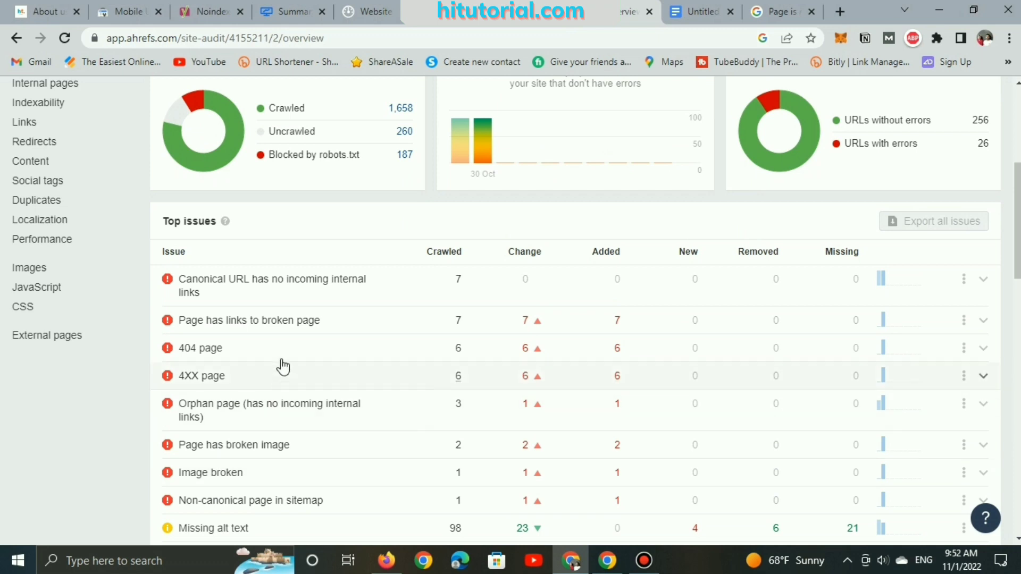
pyautogui.scroll(-2, 288, 458)
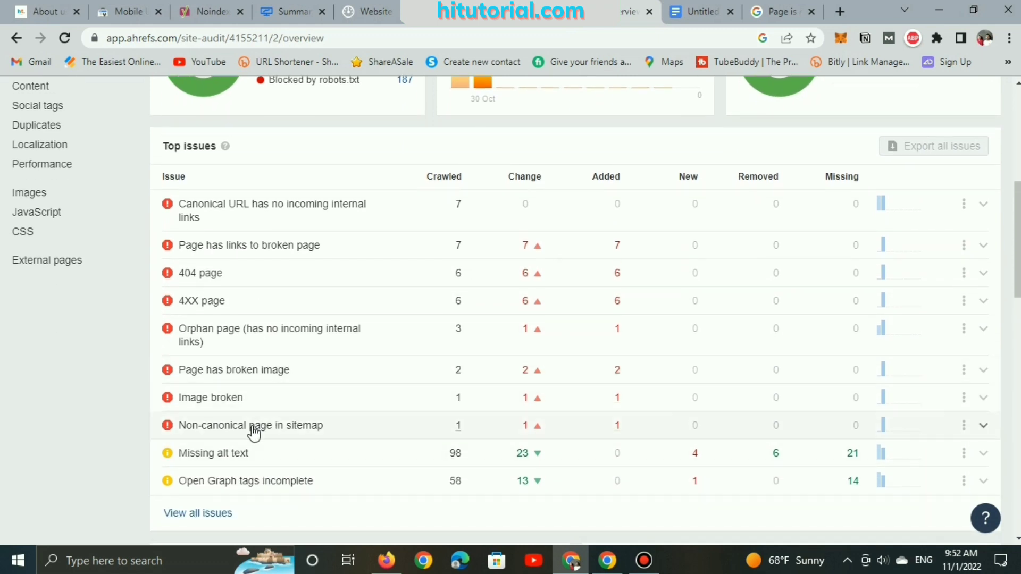
pyautogui.scroll(2, 254, 428)
# - Expand the '404 page' issue and read its details
pyautogui.click(224, 356)
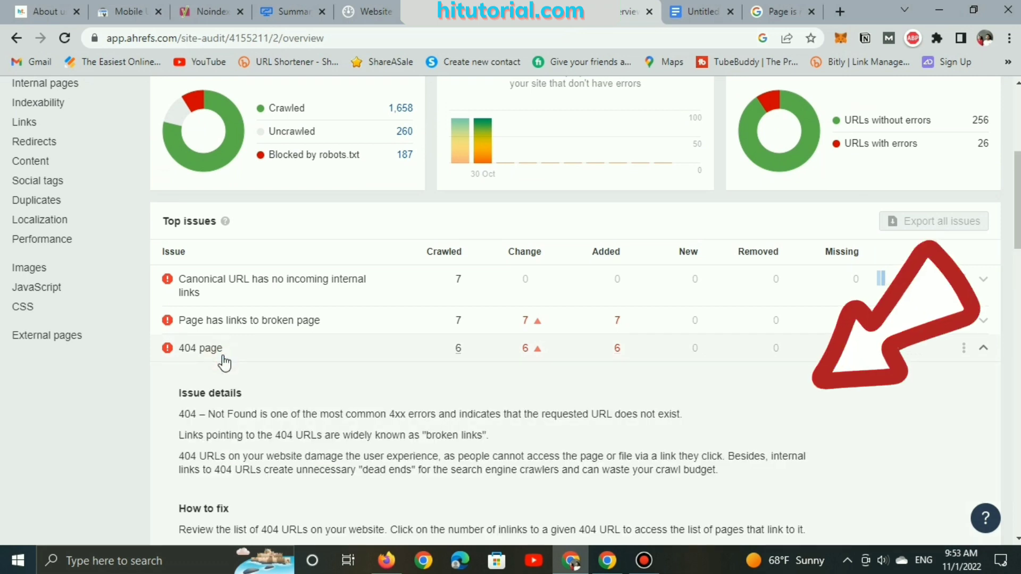
pyautogui.scroll(-4, 224, 362)
pyautogui.scroll(-6, 224, 362)
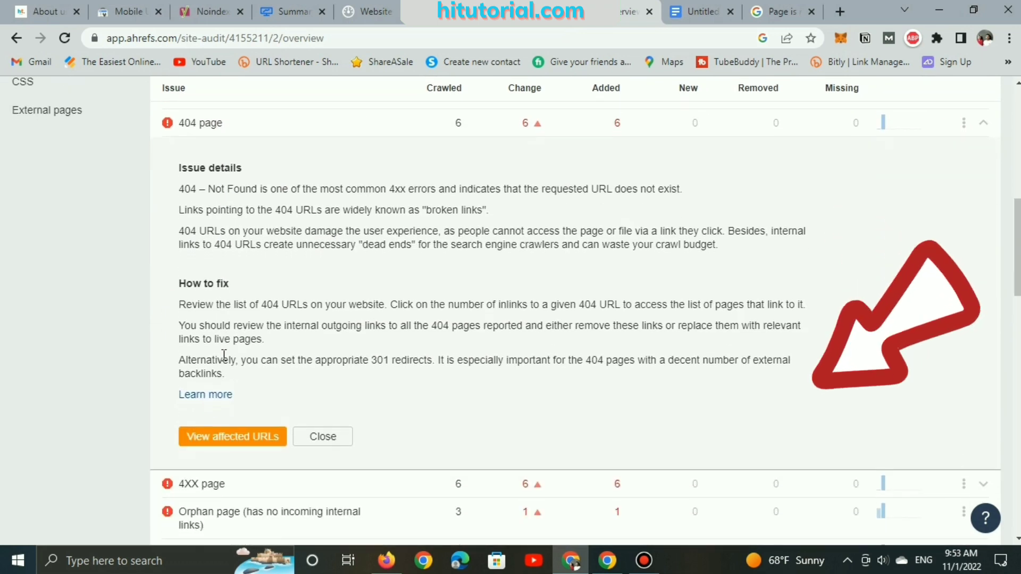
pyautogui.scroll(-4, 224, 362)
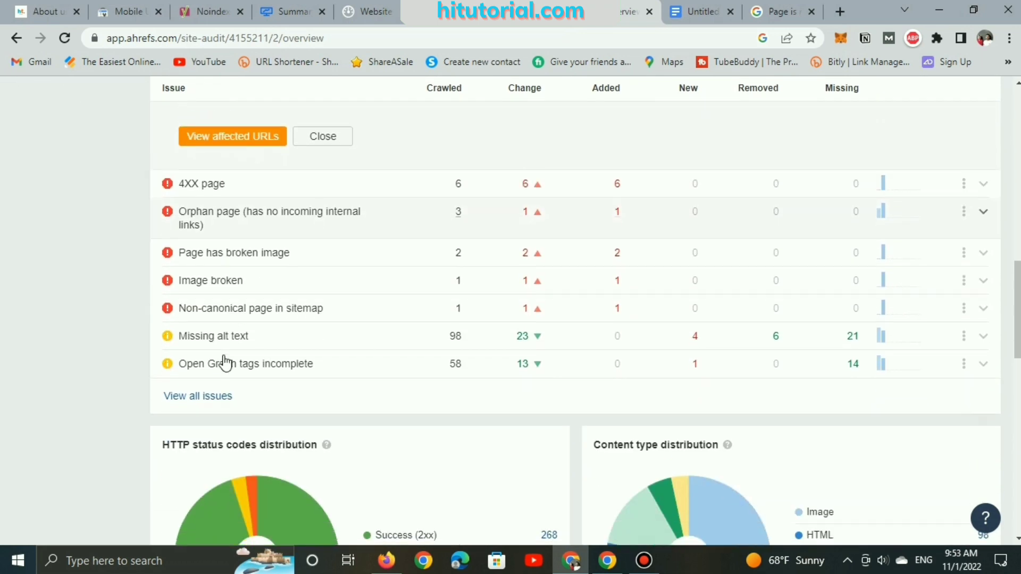
pyautogui.scroll(10, 696, 426)
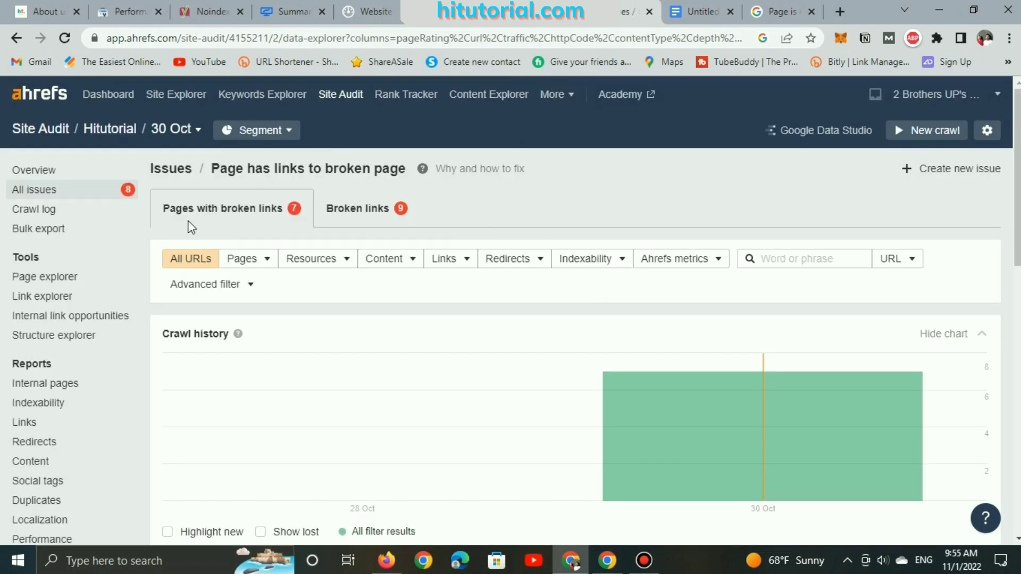
# - Show the Broken links tab listing all 9 broken links and scroll the table
pyautogui.click(387, 209)
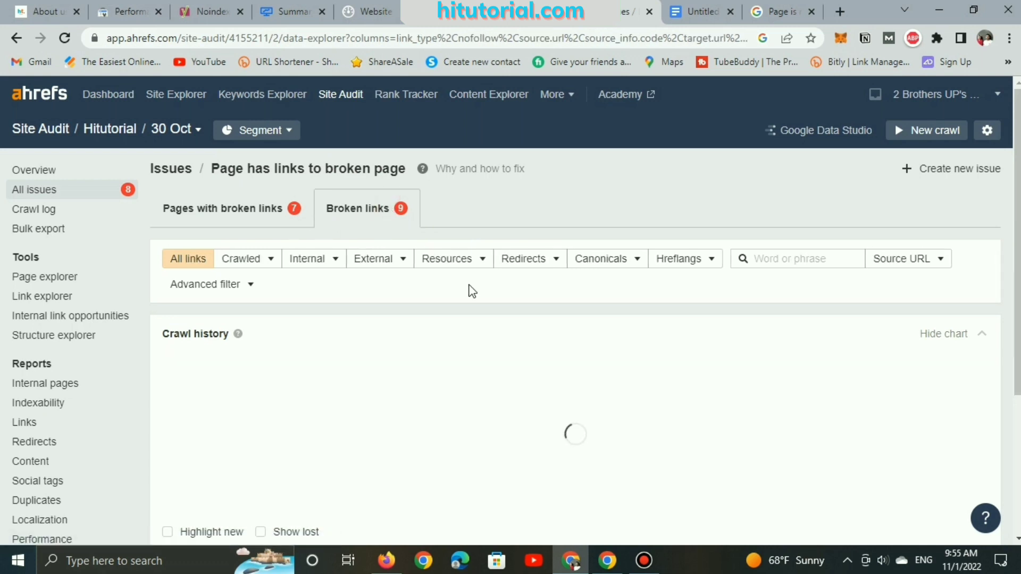
pyautogui.scroll(-4, 506, 315)
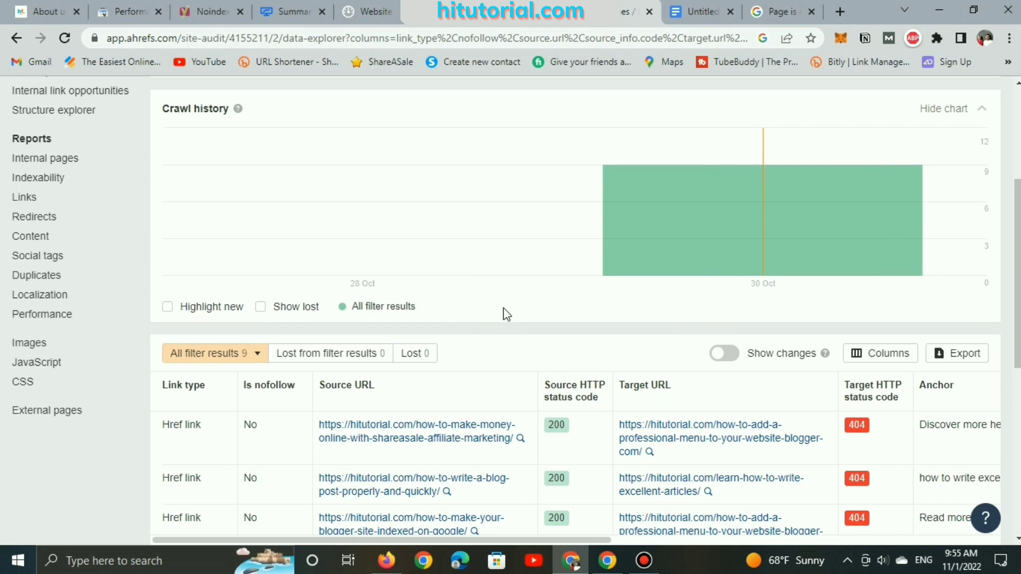
pyautogui.scroll(-1, 506, 315)
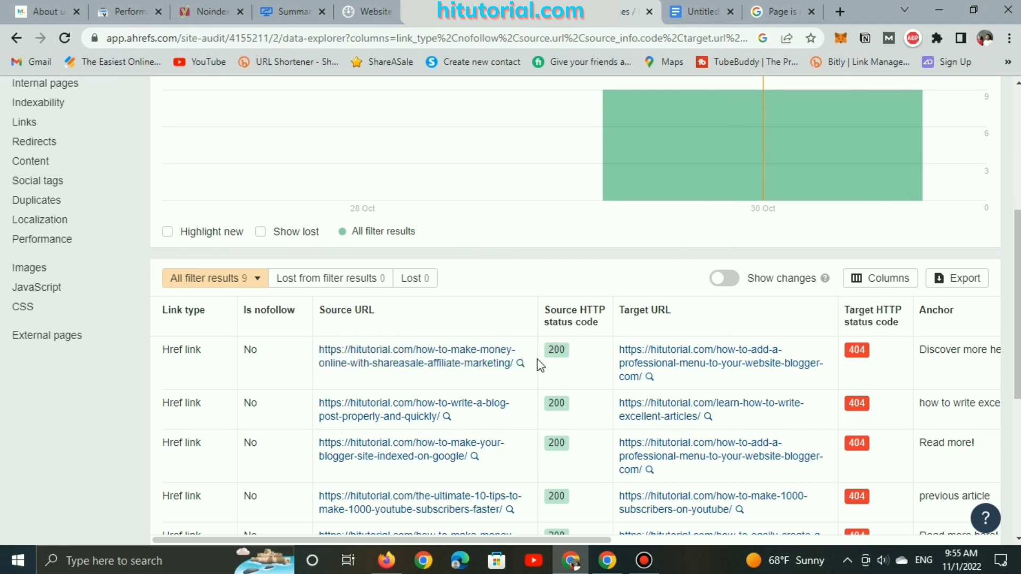
pyautogui.scroll(-2, 457, 351)
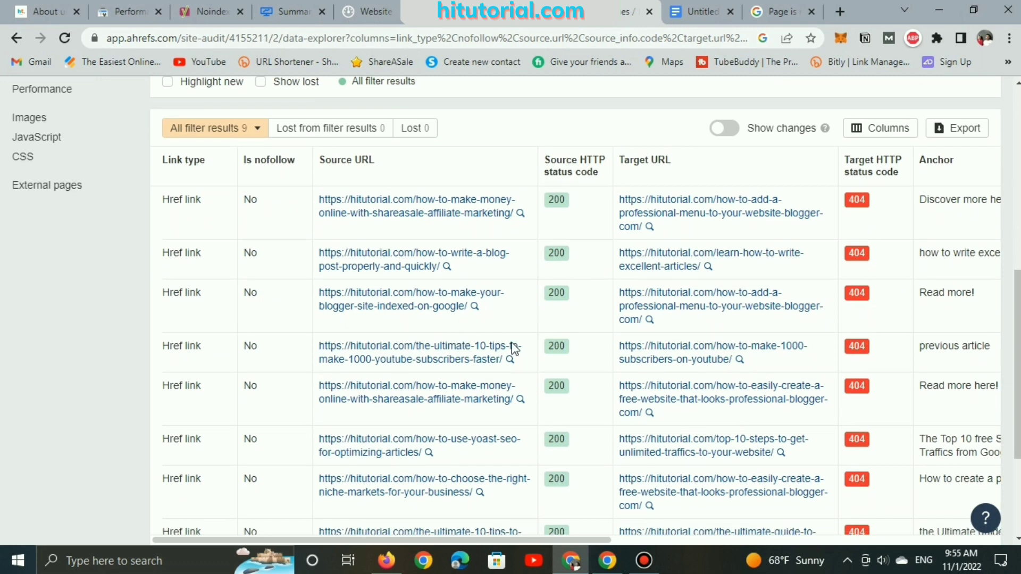
pyautogui.scroll(2, 585, 479)
# - Select the first broken target URL, the professional-menu article, to copy it
pyautogui.moveTo(588, 541); pyautogui.dragTo(711, 541)
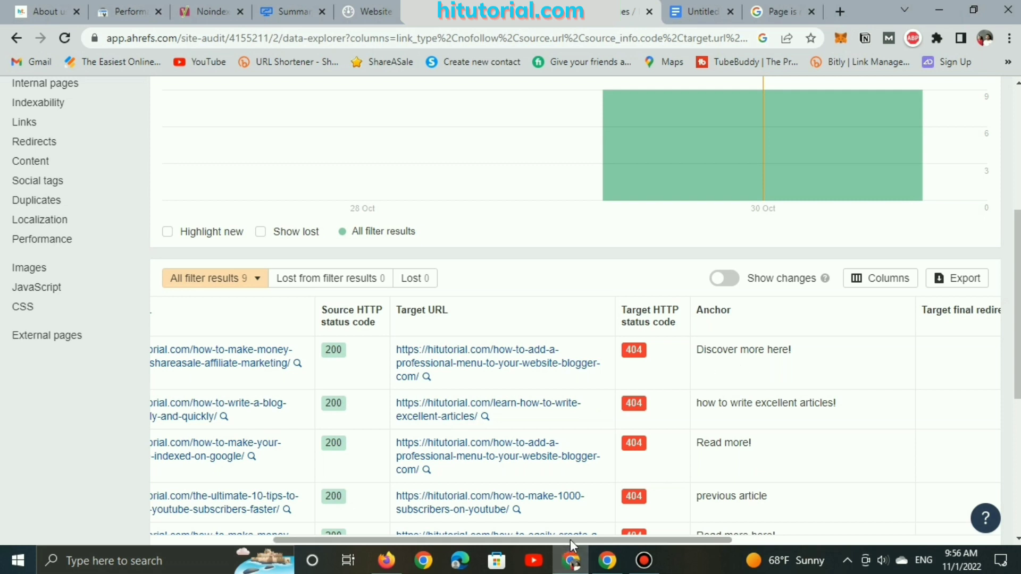
pyautogui.moveTo(573, 540); pyautogui.dragTo(786, 538)
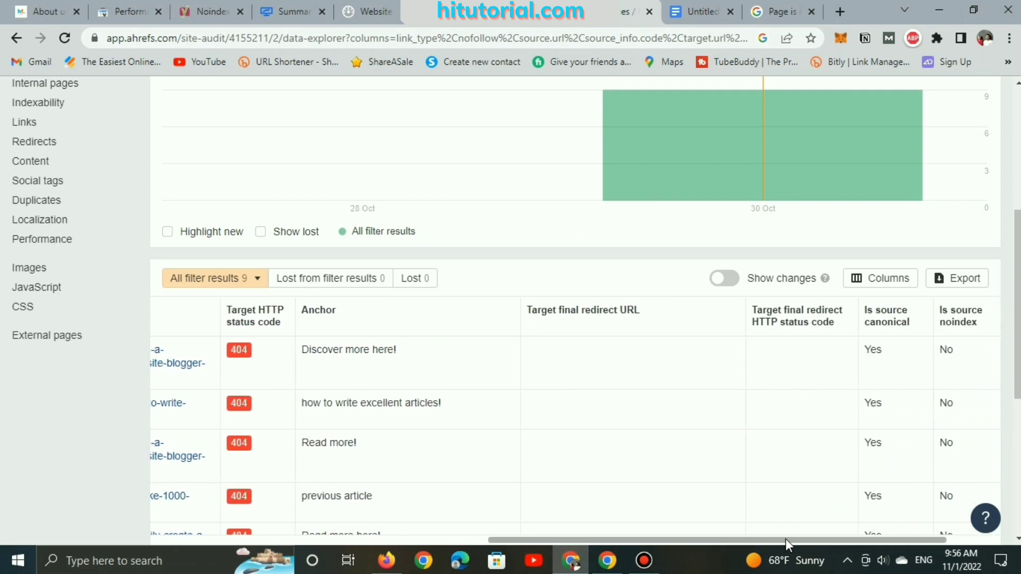
pyautogui.moveTo(786, 538); pyautogui.dragTo(638, 538)
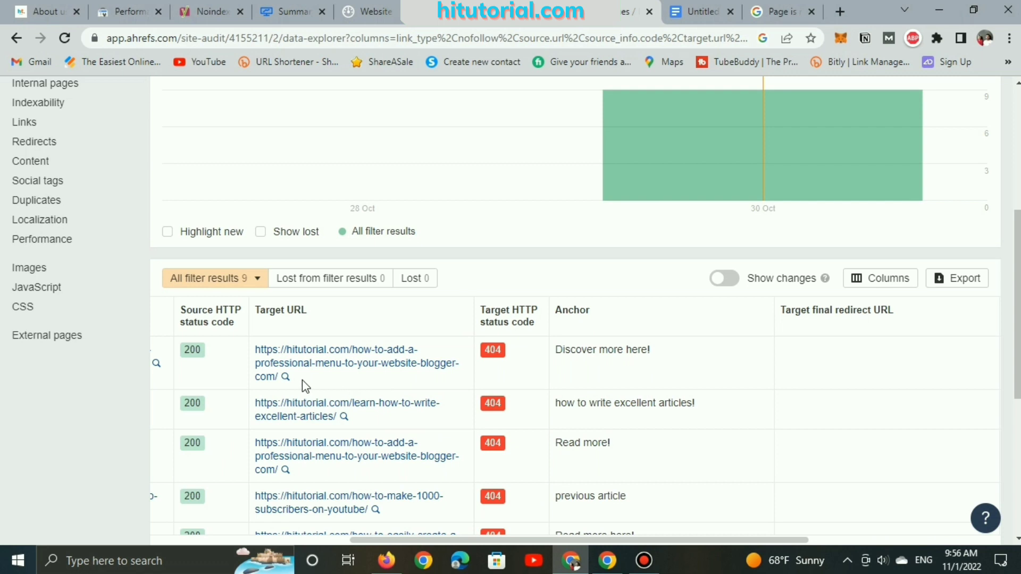
pyautogui.moveTo(280, 381); pyautogui.dragTo(248, 360)
pyautogui.rightClick(274, 353)
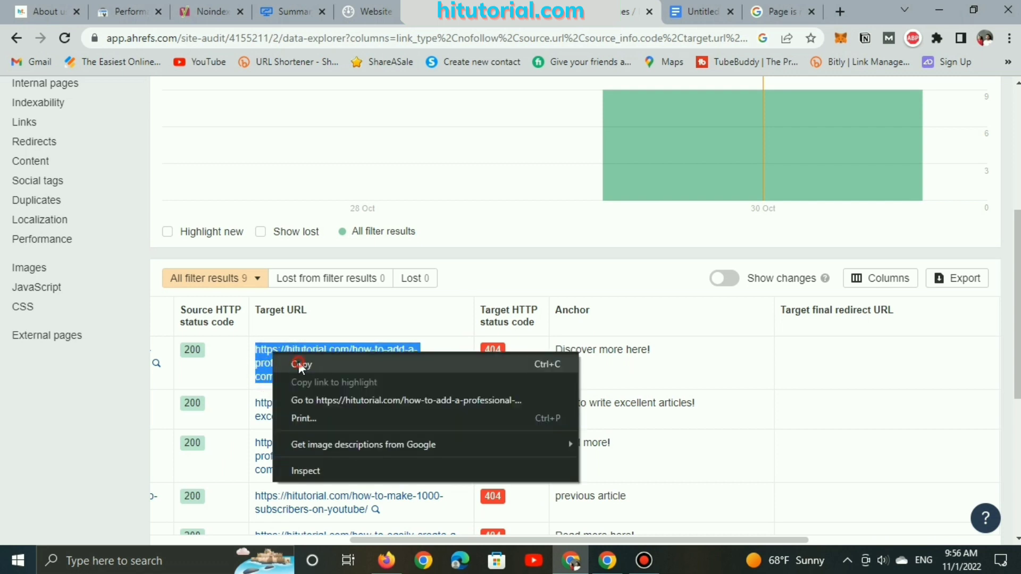
# - Copy the broken professional-menu article URL and inspect it in Search Console
pyautogui.click(298, 364)
pyautogui.click(130, 11)
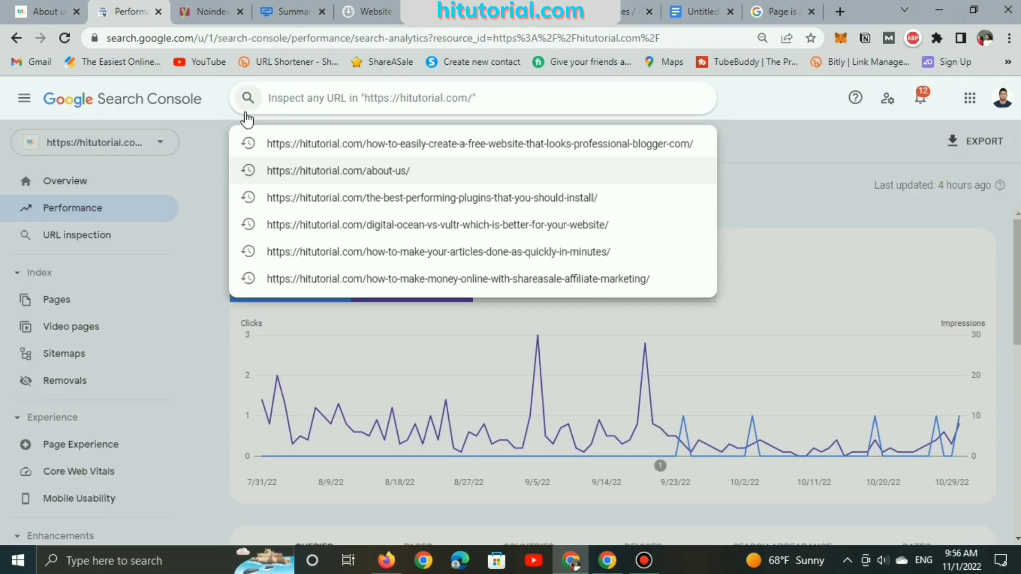
pyautogui.rightClick(296, 100)
pyautogui.click(355, 218)
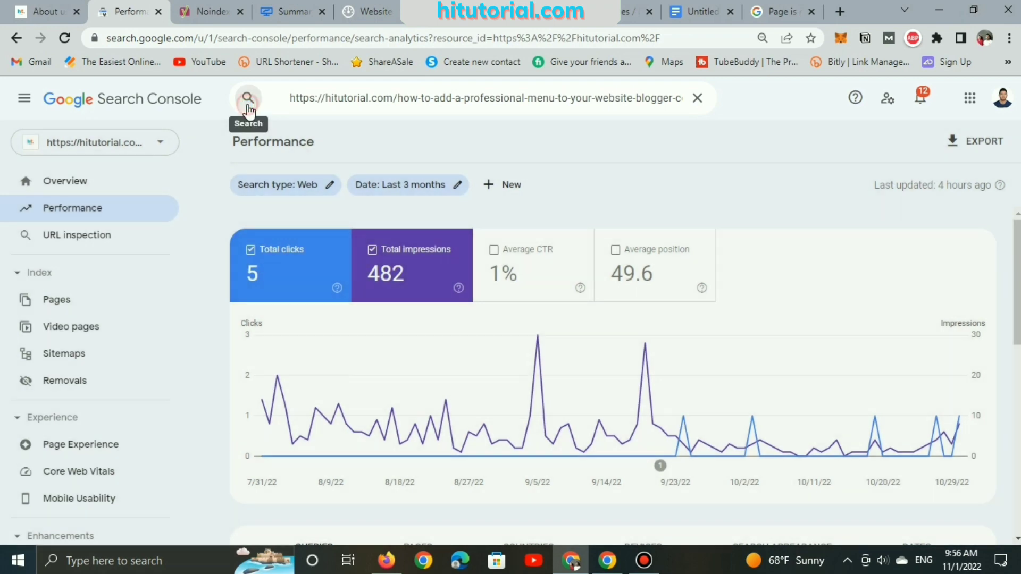
pyautogui.click(247, 102)
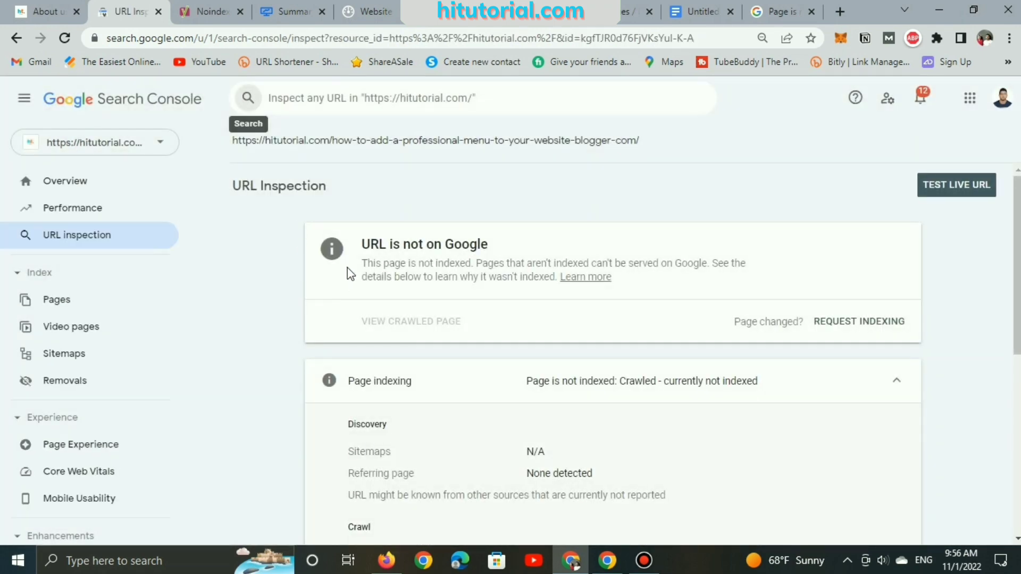
# - Run a live test of that URL and review the Not found (404) result
pyautogui.click(940, 194)
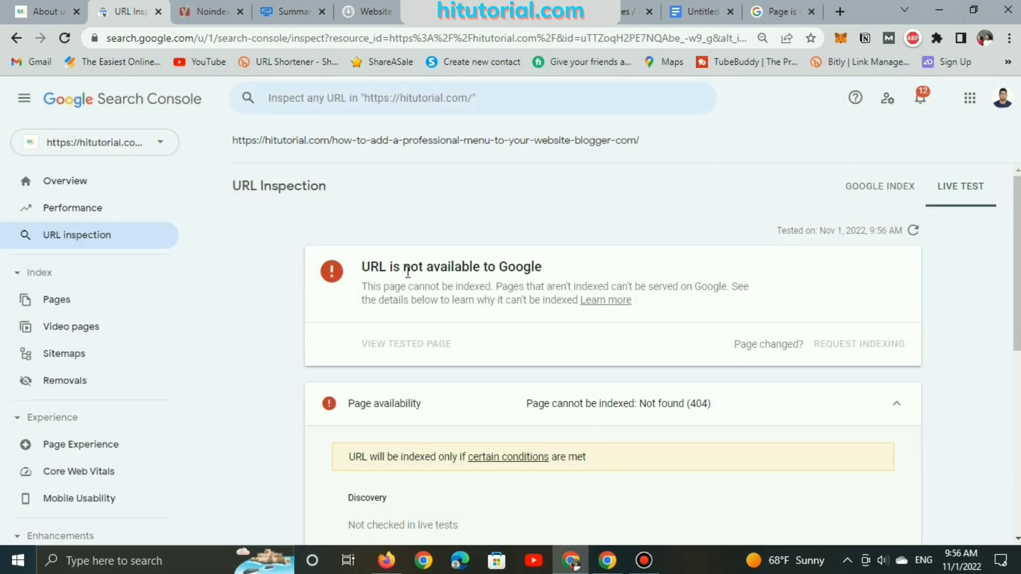
pyautogui.scroll(-1, 455, 282)
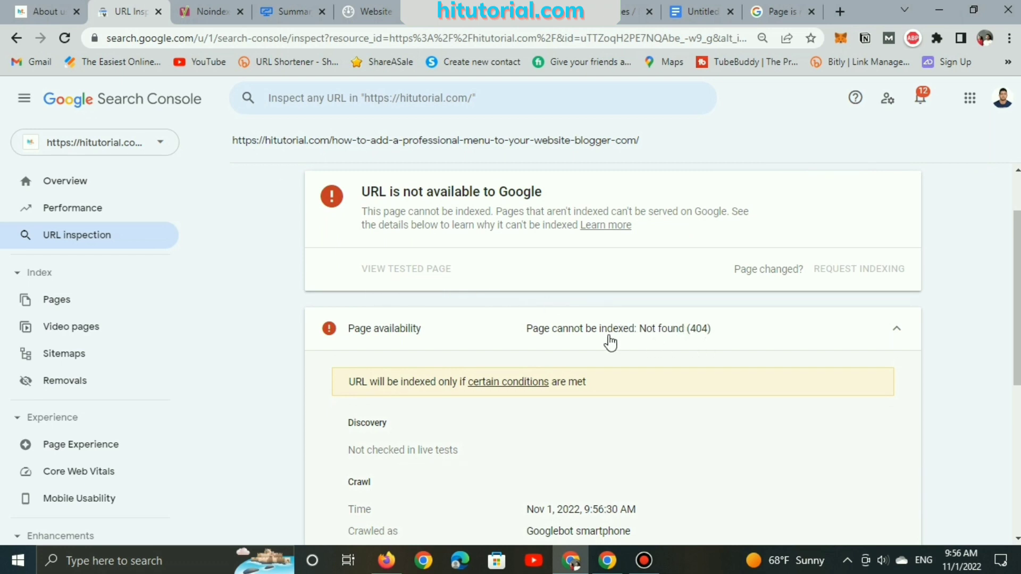
pyautogui.scroll(-1, 587, 339)
pyautogui.scroll(-1, 588, 338)
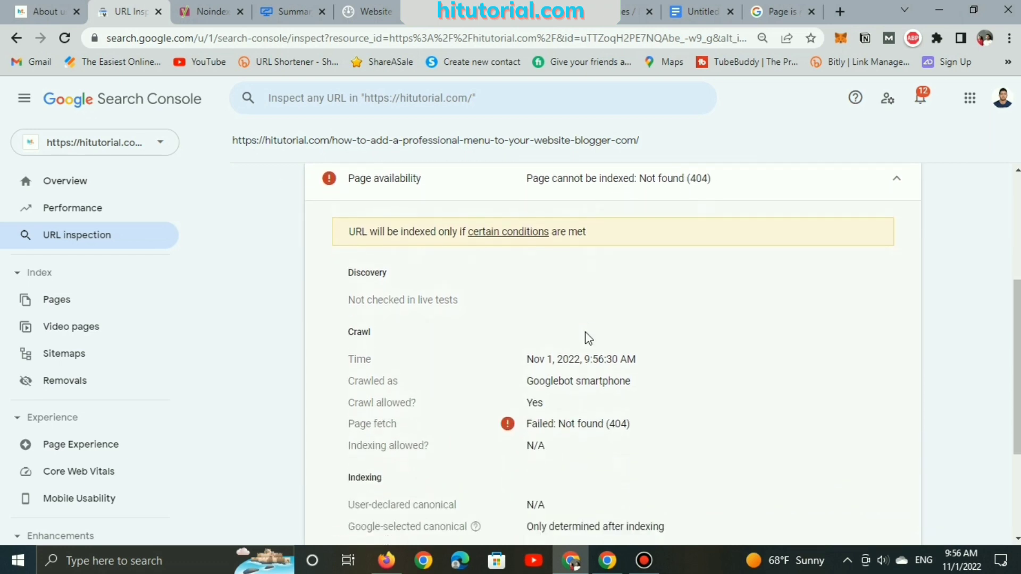
pyautogui.scroll(-2, 588, 339)
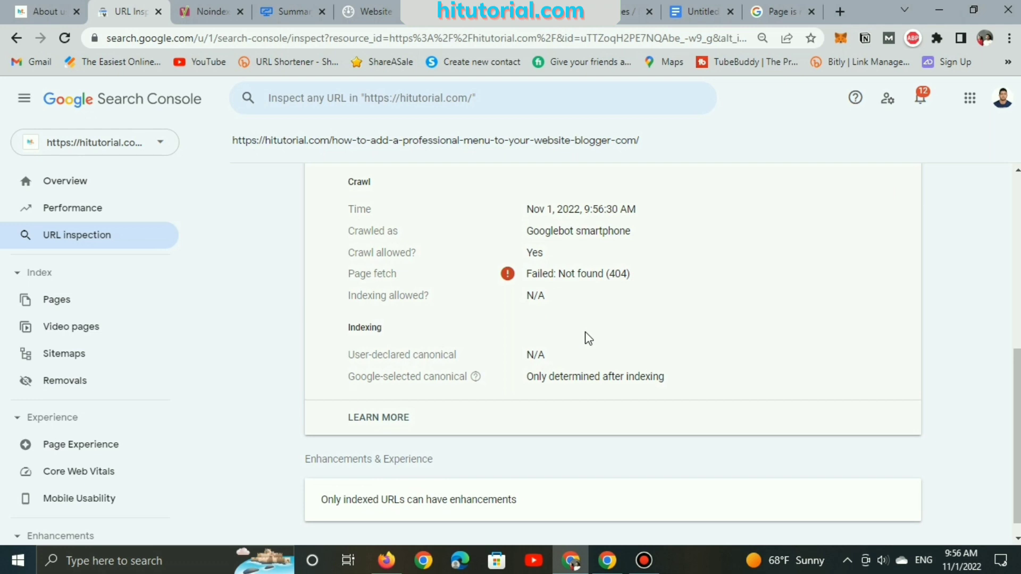
pyautogui.scroll(-1, 588, 338)
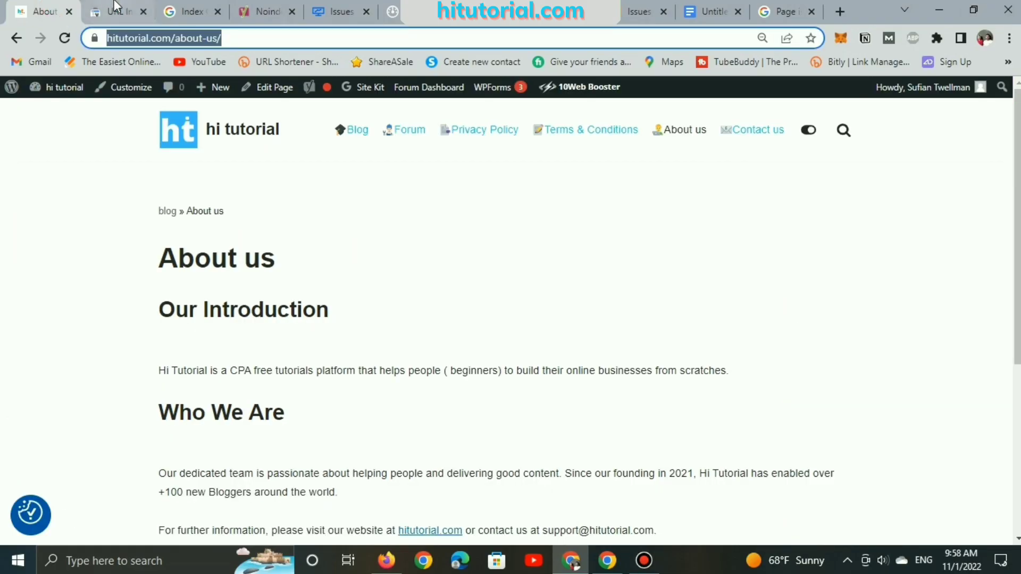
# - Copy the /about-us/ page address and inspect it in Search Console
pyautogui.rightClick(184, 37)
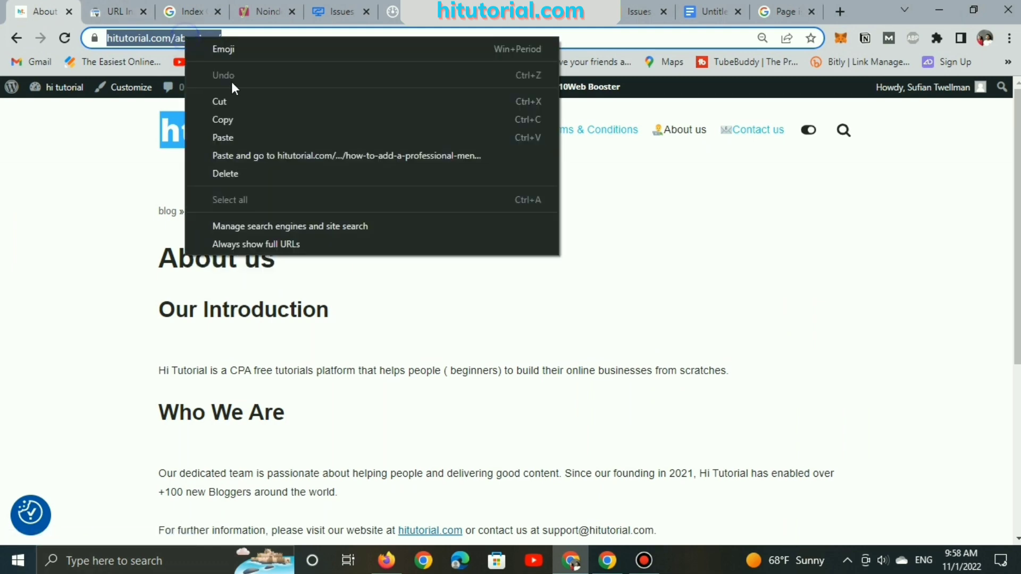
pyautogui.click(234, 119)
pyautogui.click(136, 7)
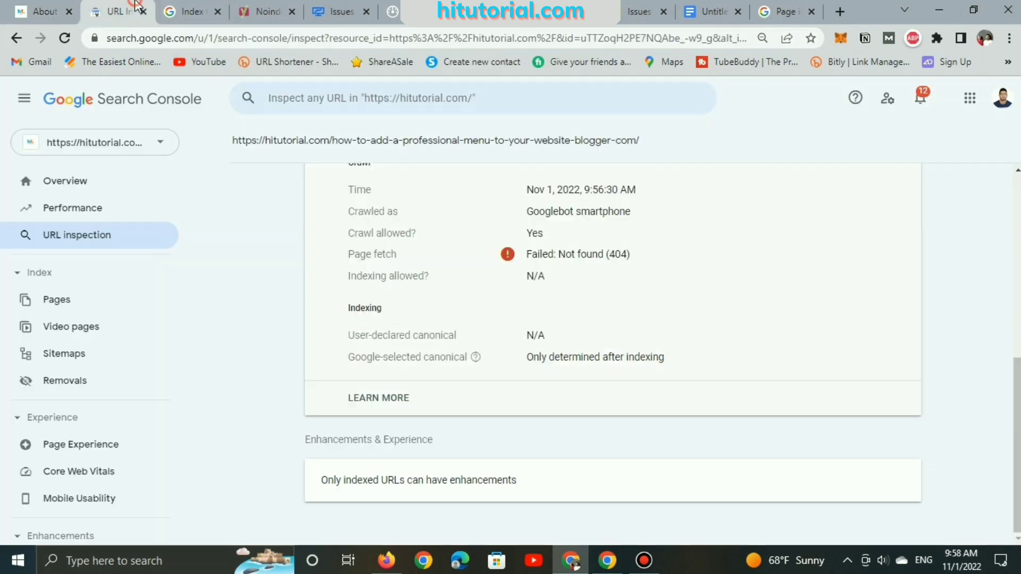
pyautogui.rightClick(286, 98)
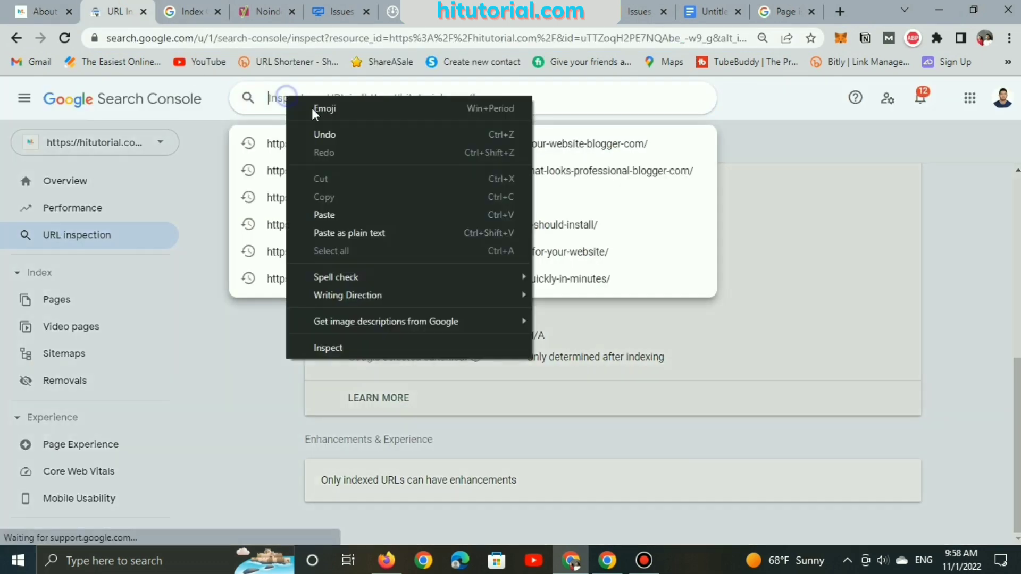
pyautogui.click(359, 215)
pyautogui.press('Return')
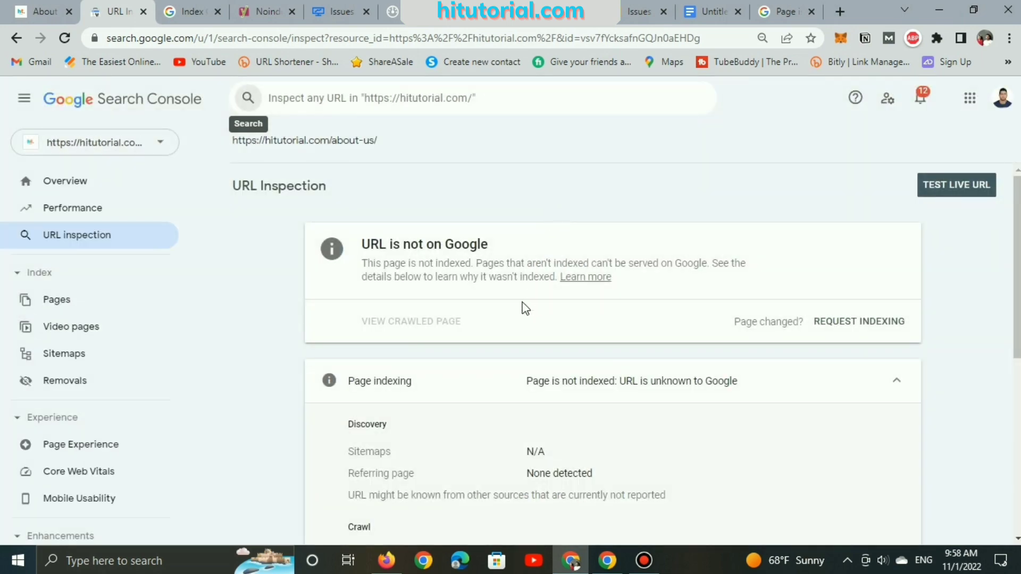
# - Live-test the /about-us/ URL and check it is indexable with valid enhancements
pyautogui.scroll(-3, 526, 309)
pyautogui.scroll(3, 525, 309)
pyautogui.click(969, 191)
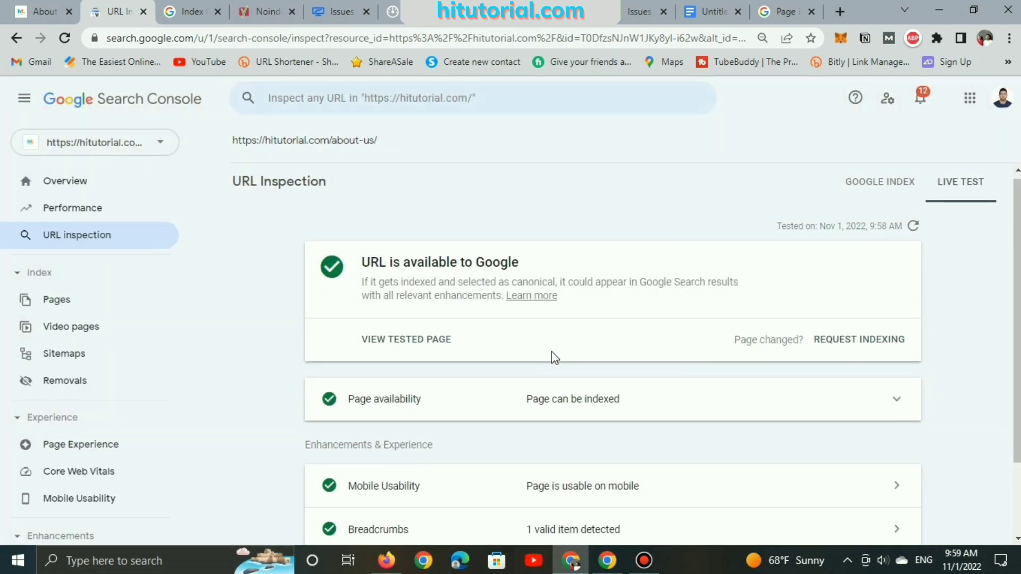
pyautogui.scroll(-1, 554, 358)
pyautogui.scroll(-1, 554, 358)
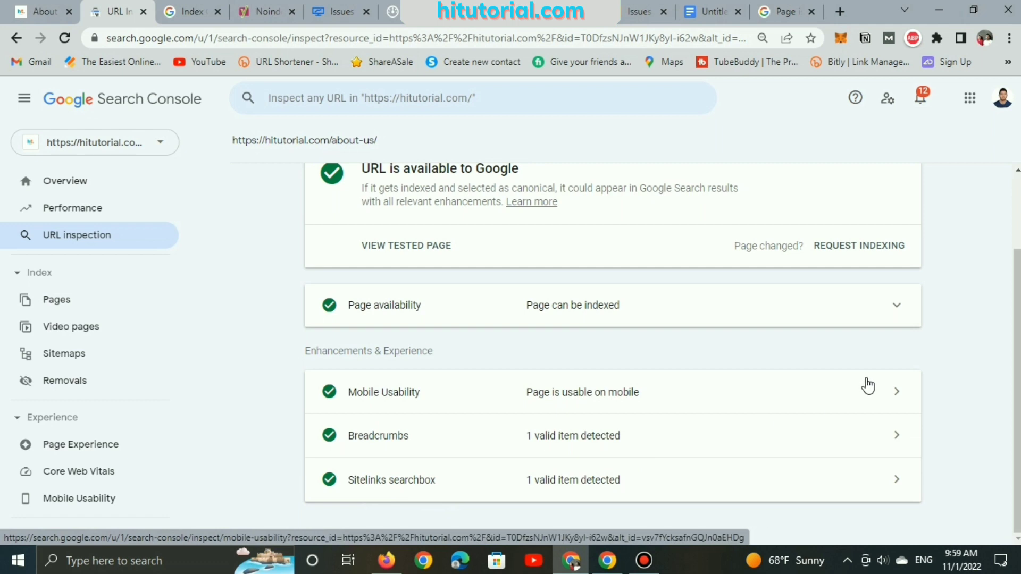
pyautogui.scroll(2, 866, 380)
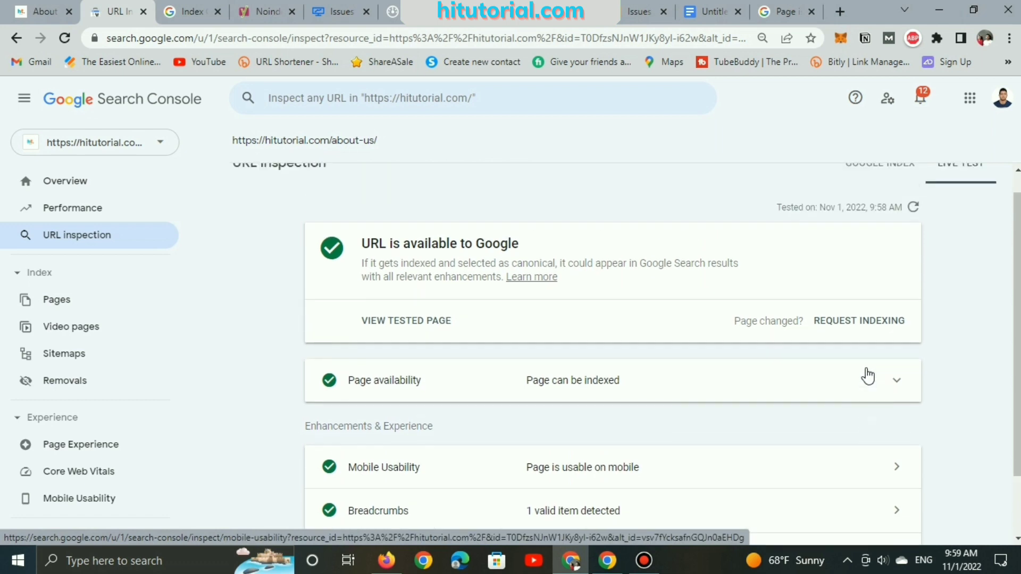
# - Request indexing for /about-us/, dismiss the confirmation, and view Sitemaps showing /sitemap.xml with 74 URLs
pyautogui.click(860, 330)
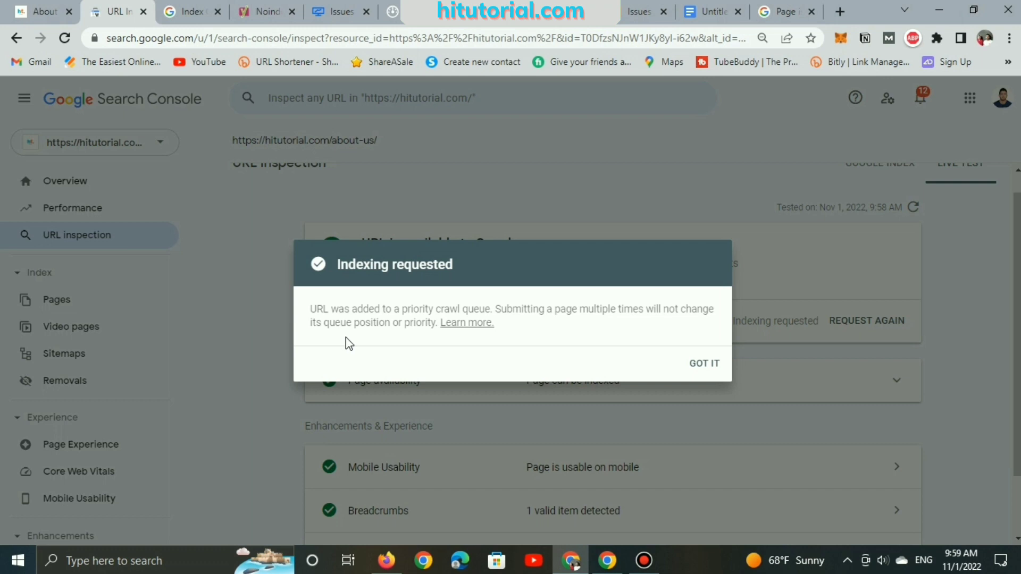
pyautogui.click(706, 364)
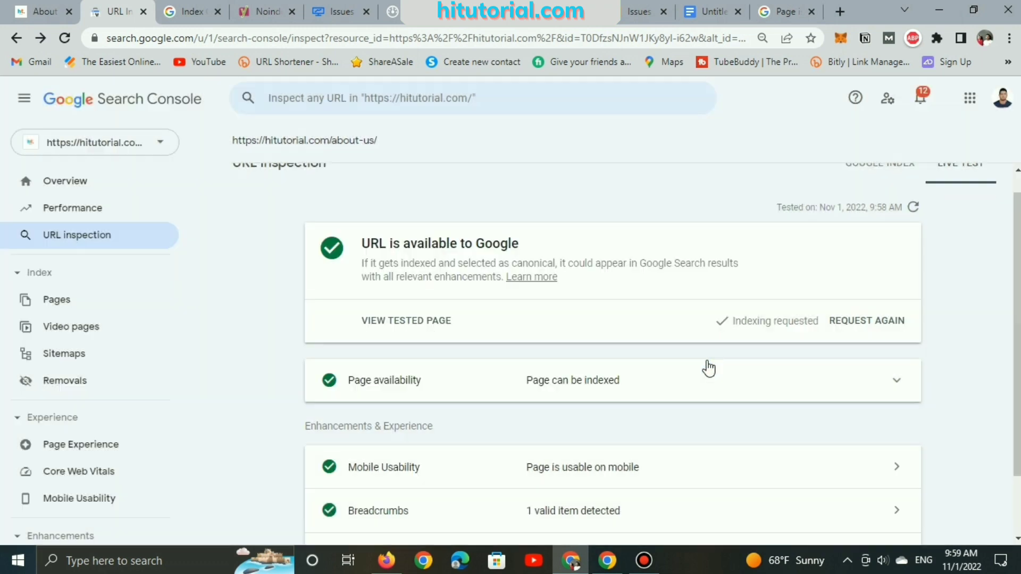
pyautogui.scroll(1, 977, 285)
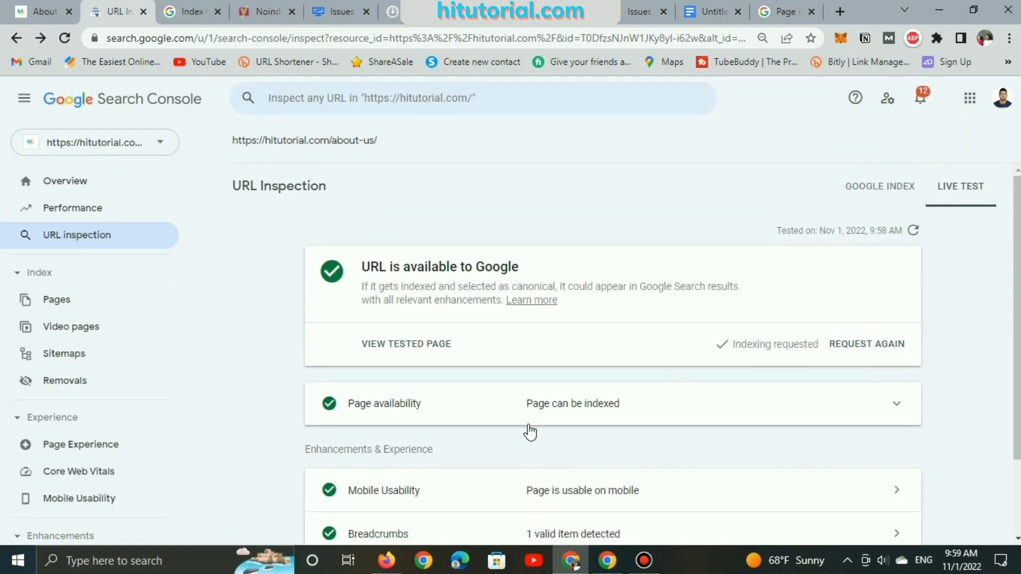
pyautogui.click(87, 364)
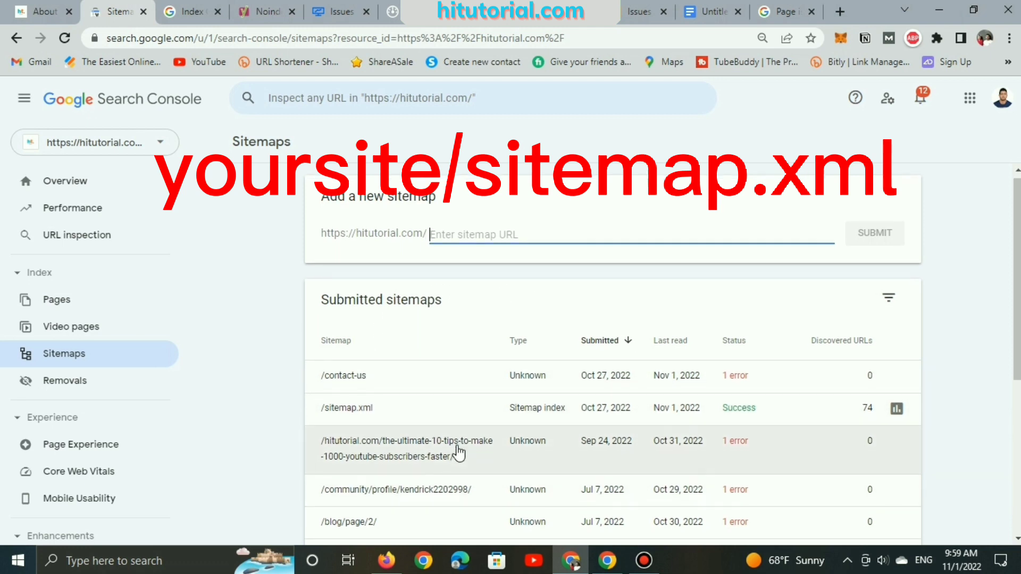
# - Open /sitemap.xml details and review its five child sitemaps, all Success, totaling 74 URLs
pyautogui.scroll(-3, 488, 376)
pyautogui.scroll(-3, 488, 377)
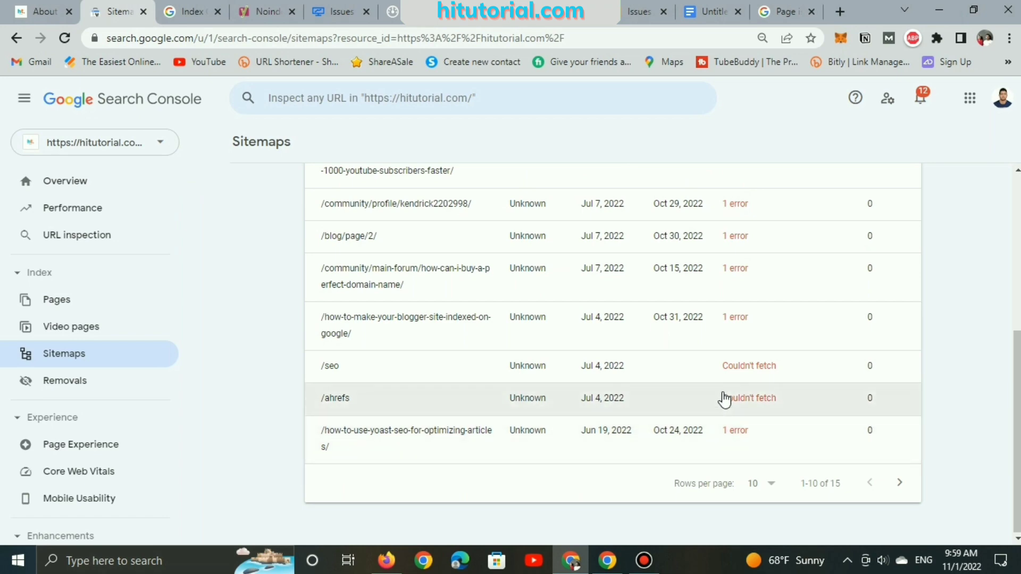
pyautogui.scroll(4, 516, 336)
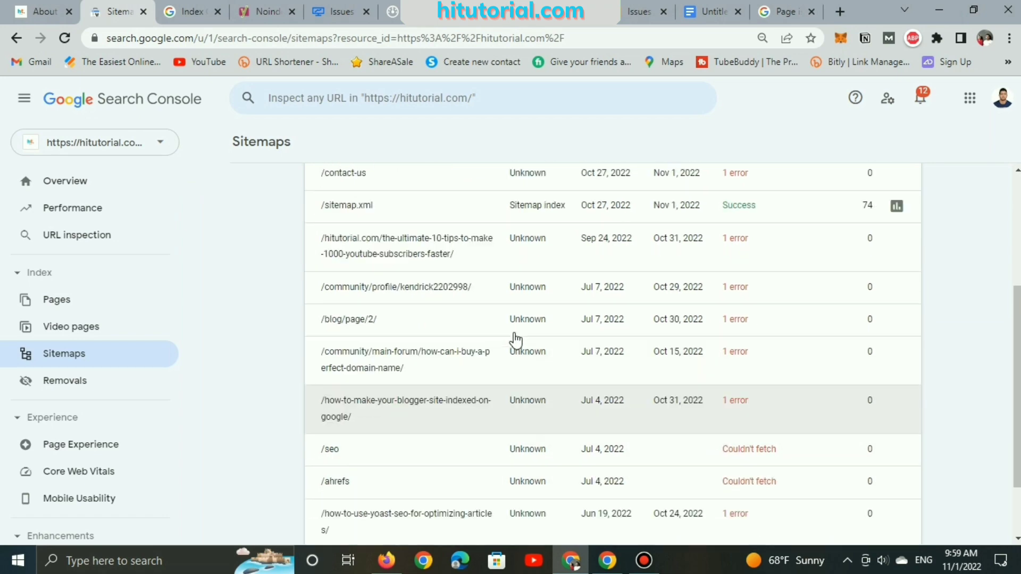
pyautogui.scroll(2, 513, 336)
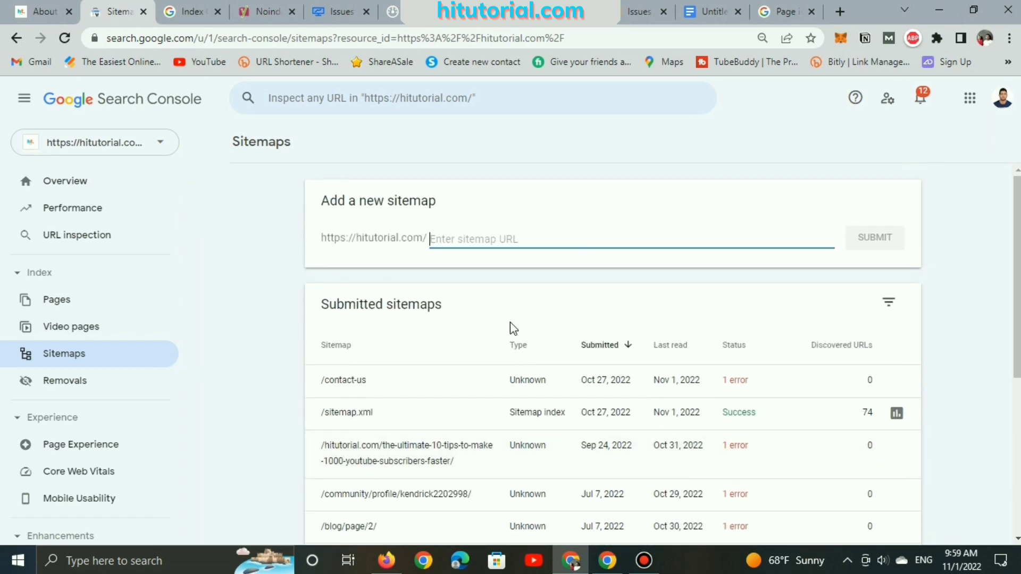
pyautogui.click(345, 419)
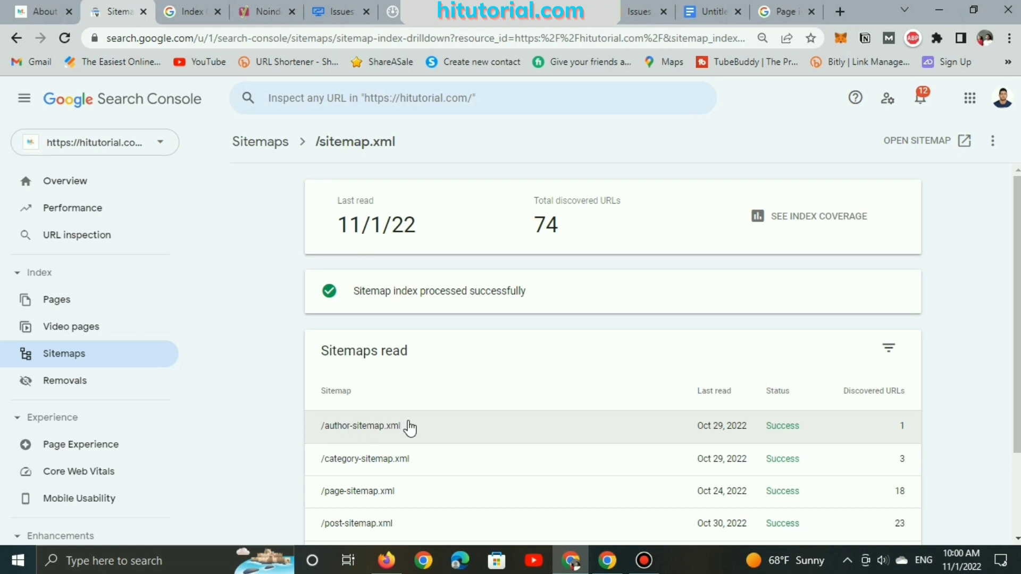
pyautogui.scroll(-2, 447, 424)
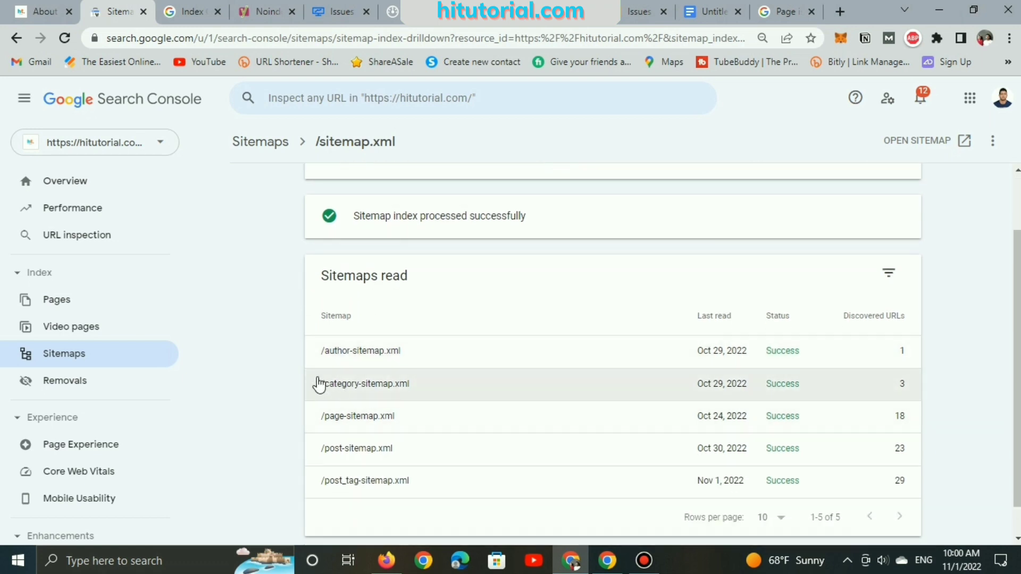
pyautogui.scroll(-1, 356, 423)
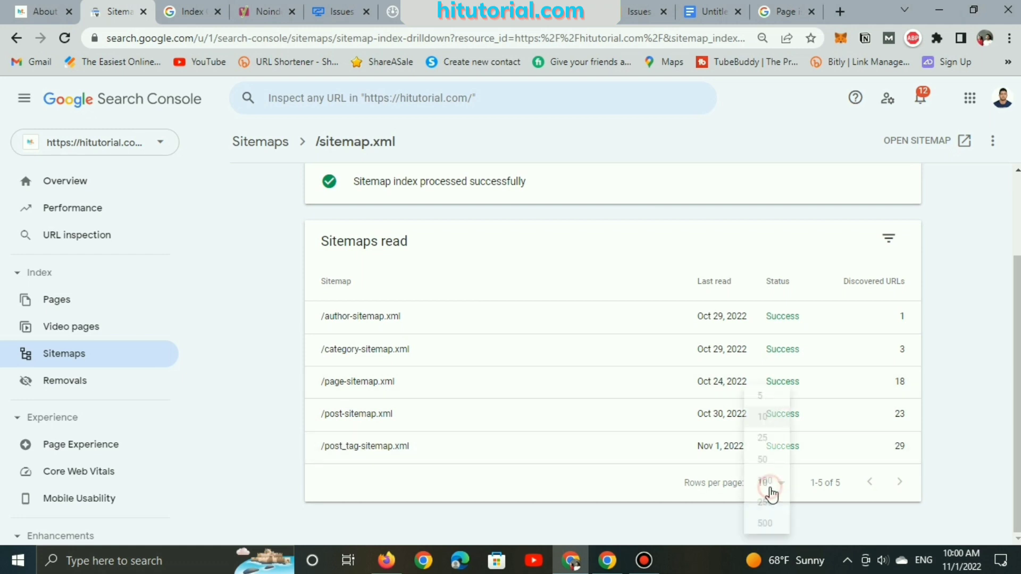
# - Go to the Blog listing and open the 'How Do I Got my Site Approved By Google AdSense?' post
pyautogui.click(337, 136)
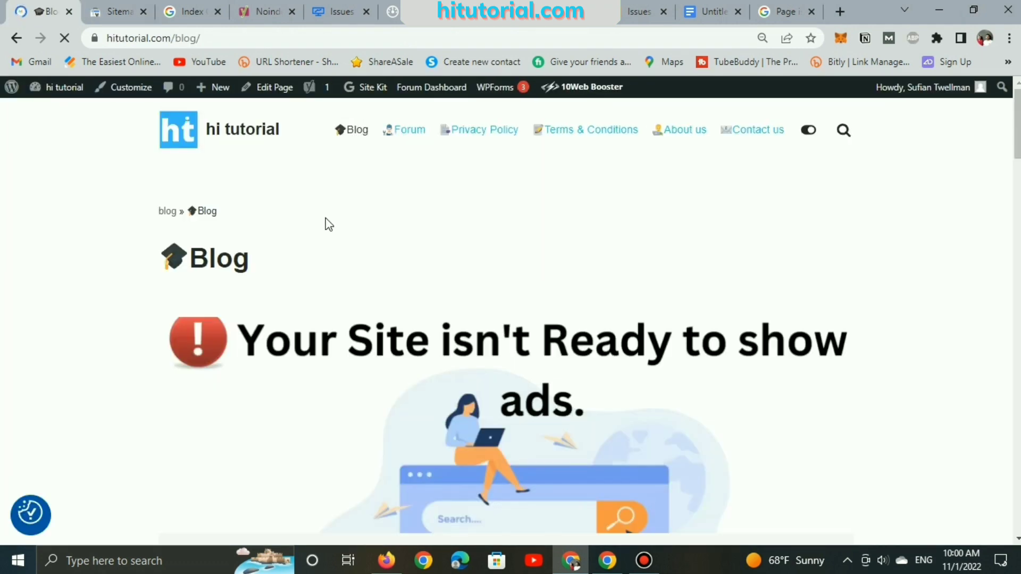
pyautogui.scroll(-3, 894, 366)
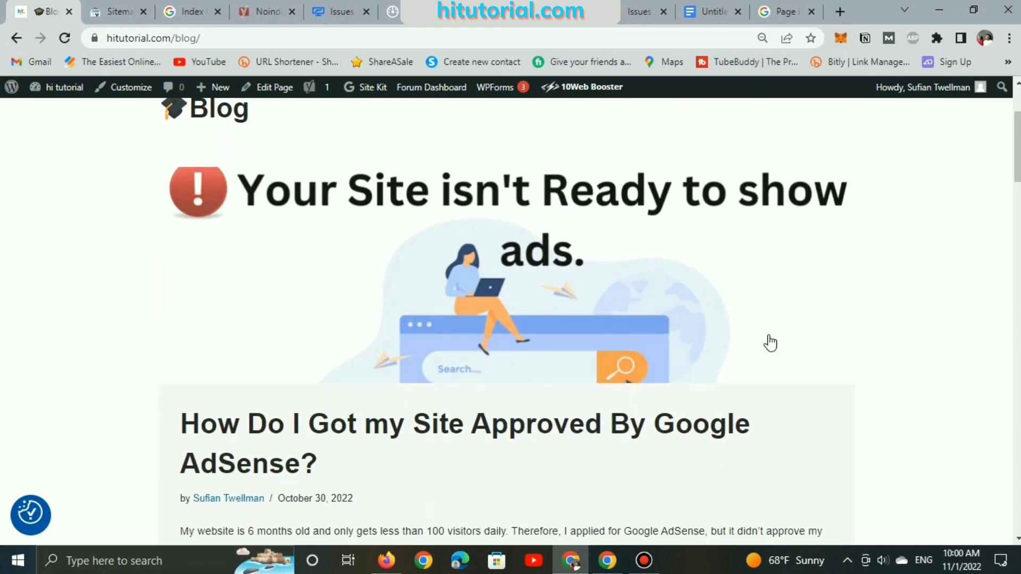
pyautogui.scroll(-10, 523, 301)
pyautogui.scroll(5, 449, 198)
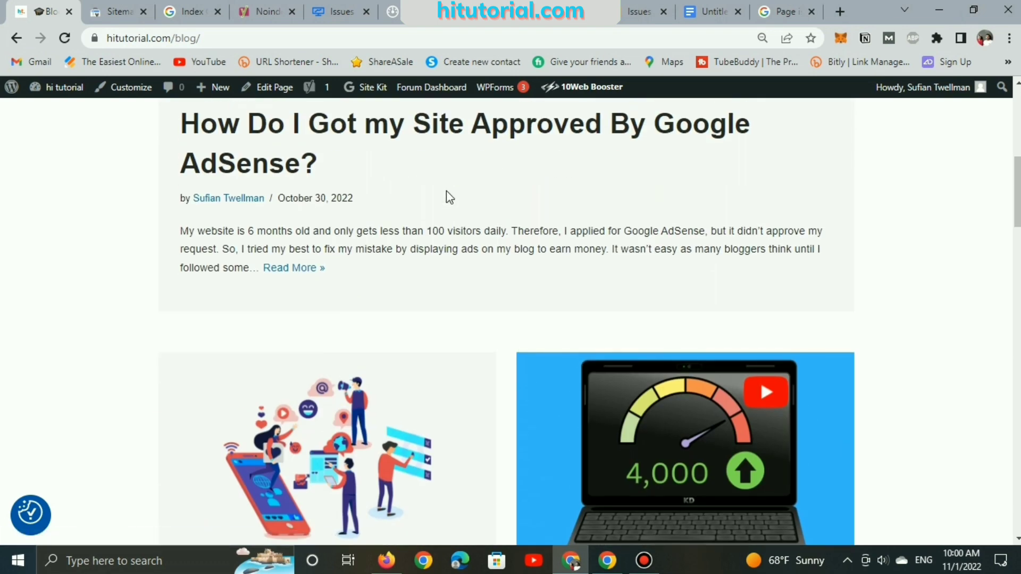
pyautogui.click(291, 272)
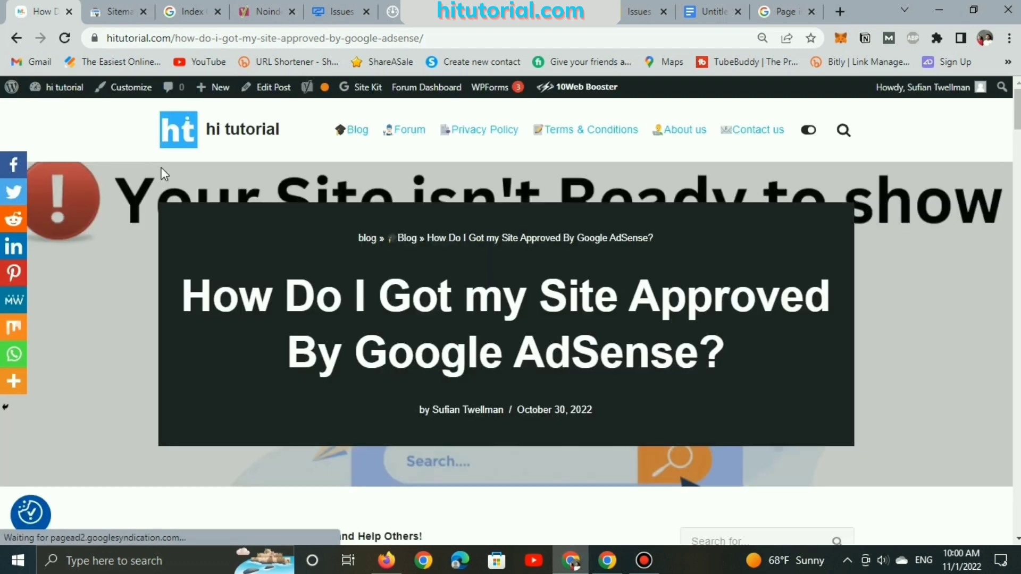
# - Read the AdSense article down through its Conclusion section
pyautogui.scroll(-6, 245, 238)
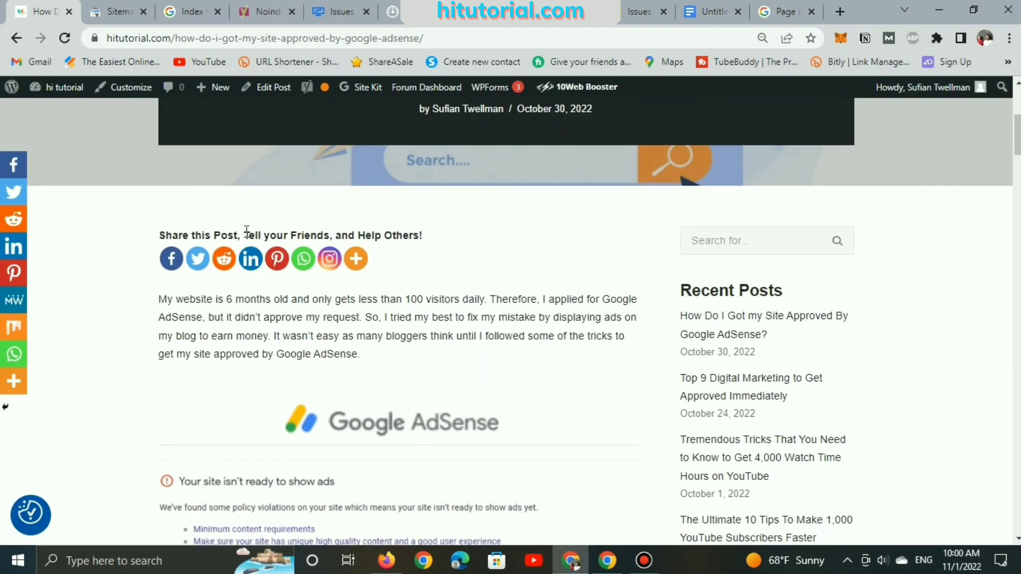
pyautogui.scroll(-10, 408, 370)
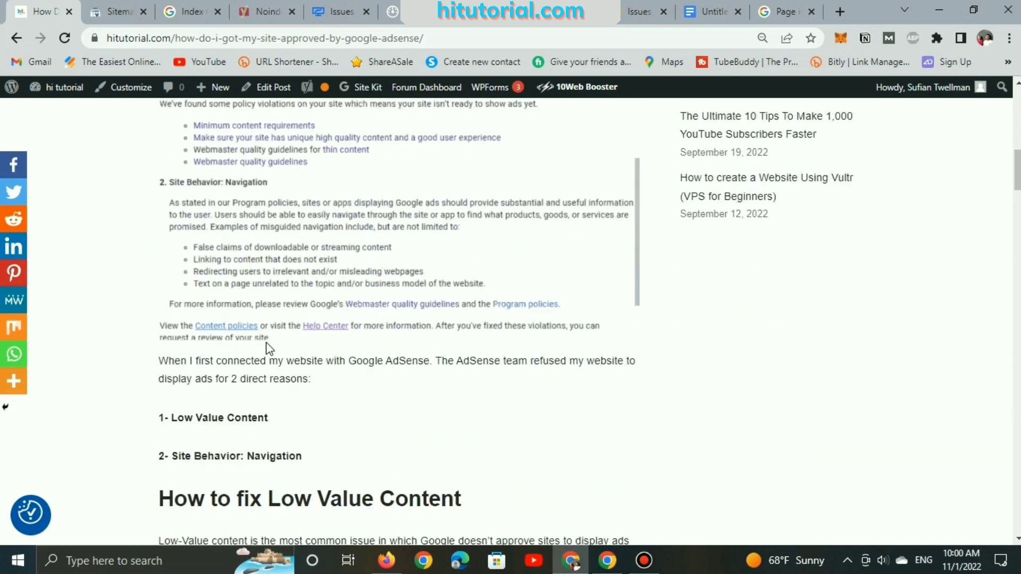
pyautogui.scroll(-15, 559, 276)
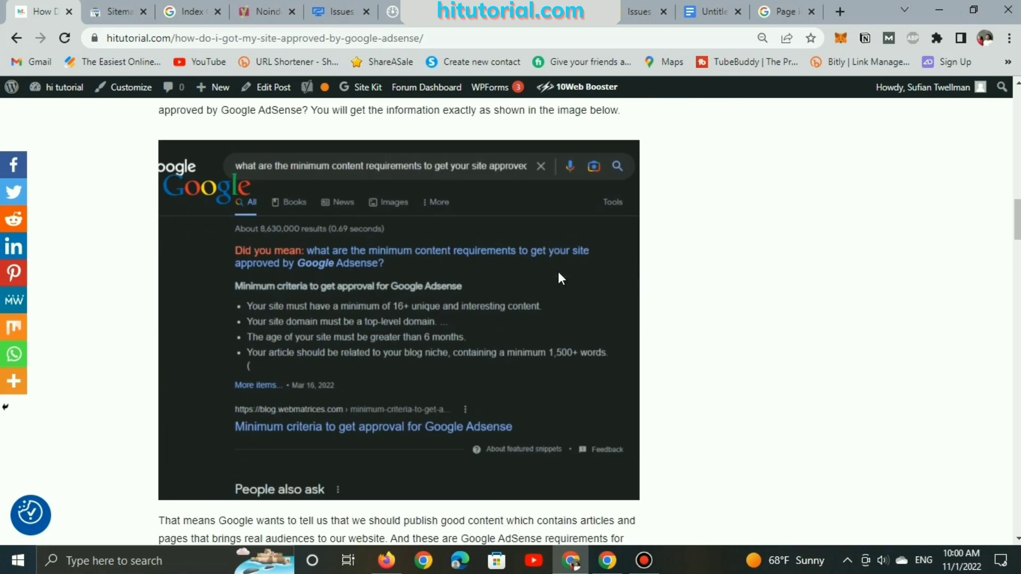
pyautogui.scroll(-5, 562, 278)
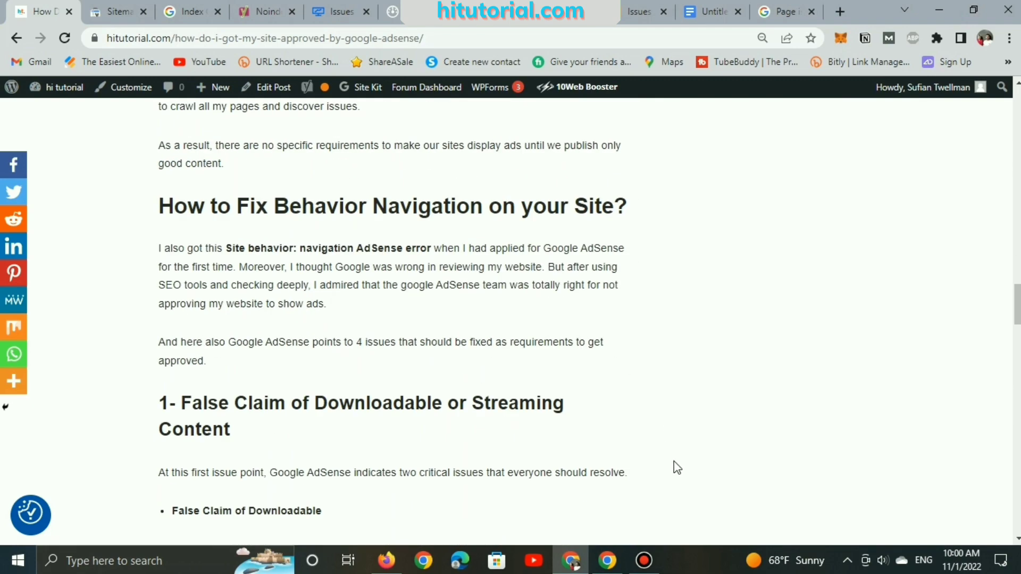
pyautogui.scroll(-3, 682, 311)
pyautogui.scroll(-17, 643, 410)
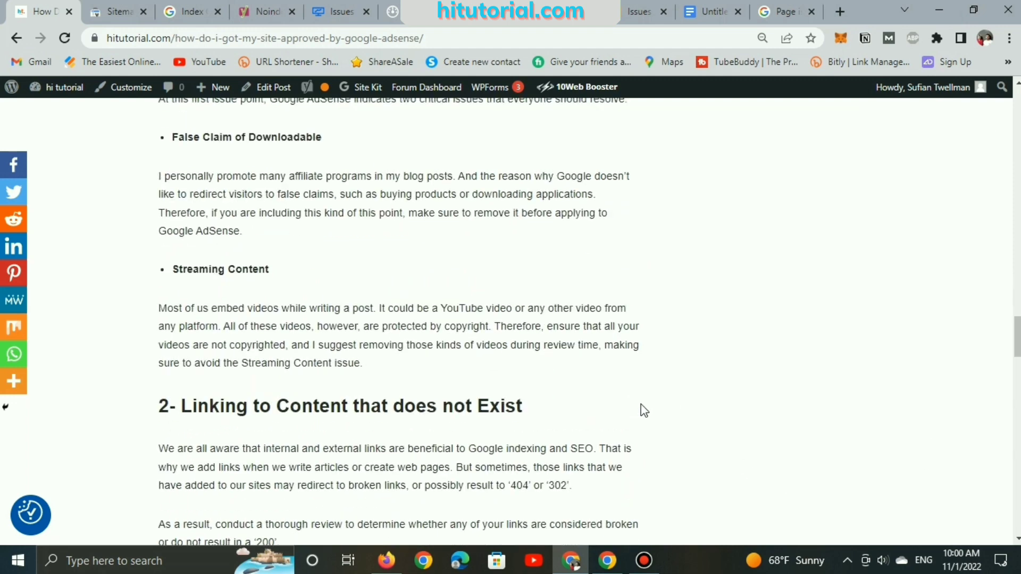
pyautogui.scroll(-20, 644, 411)
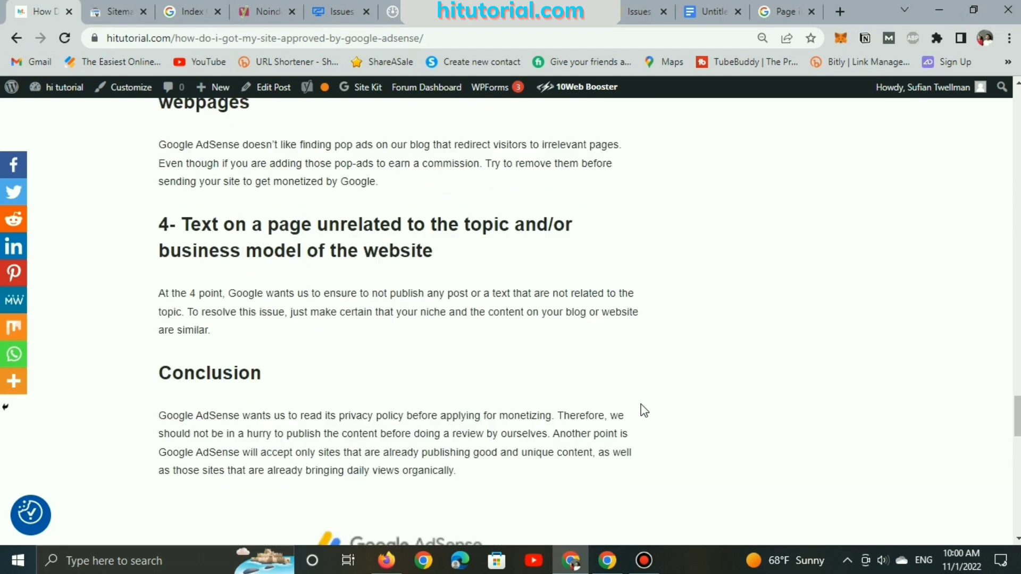